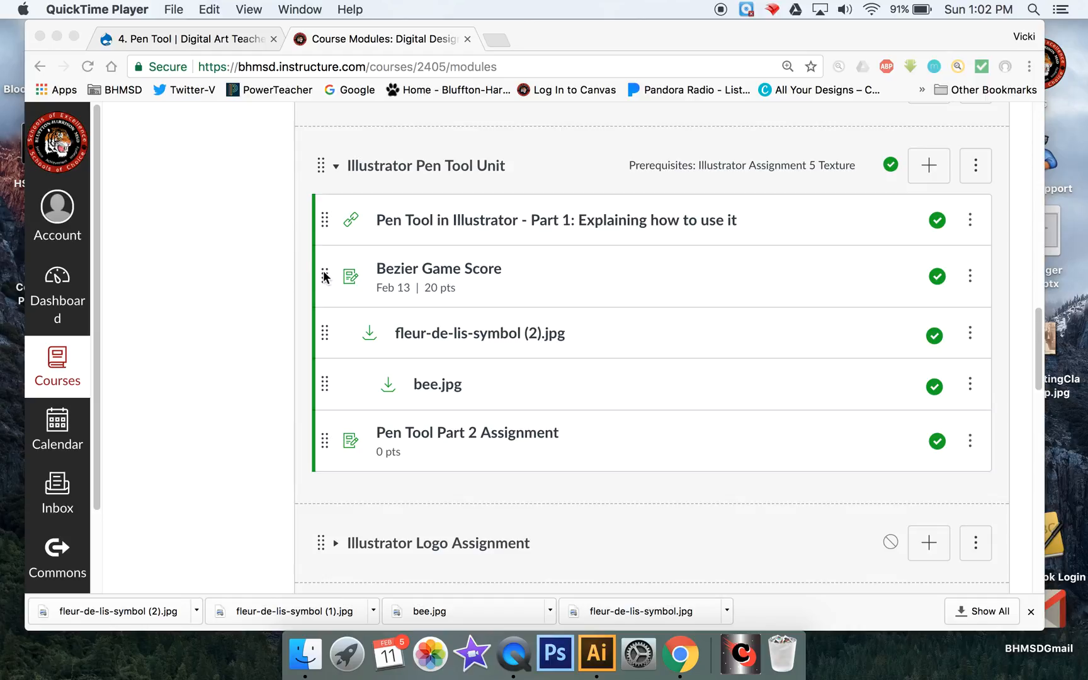
Download fleur-de-lis-symbol (2).jpg from the Illustrator Pen Tool Unit module.
scroll(259, 249, up, 8)
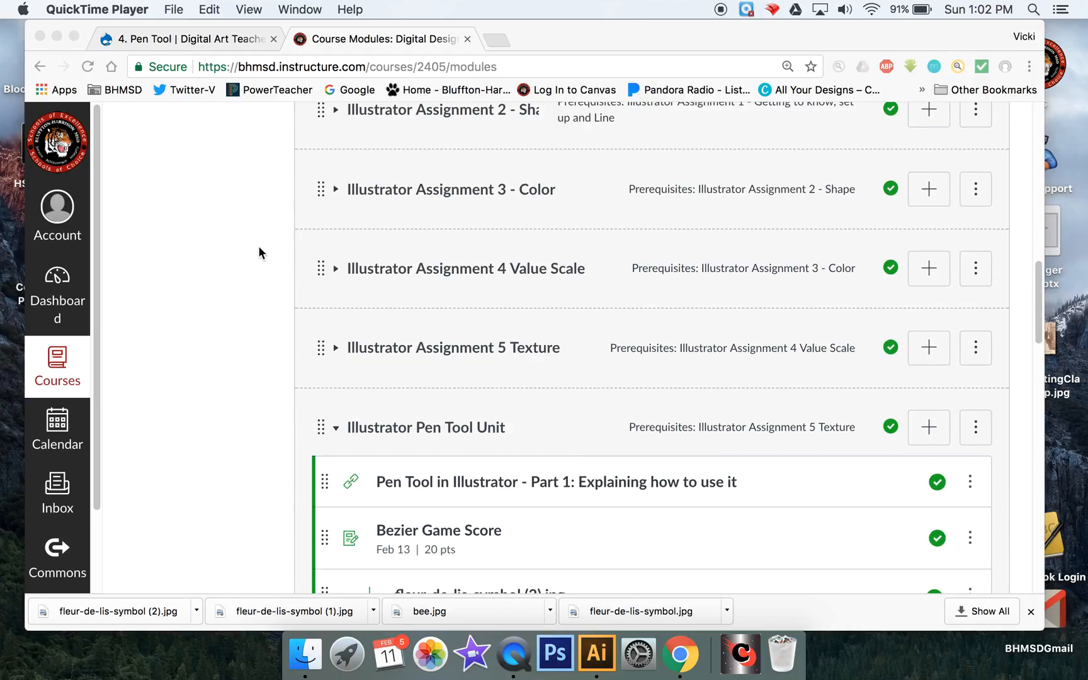
scroll(259, 247, down, 6)
scroll(259, 248, down, 2)
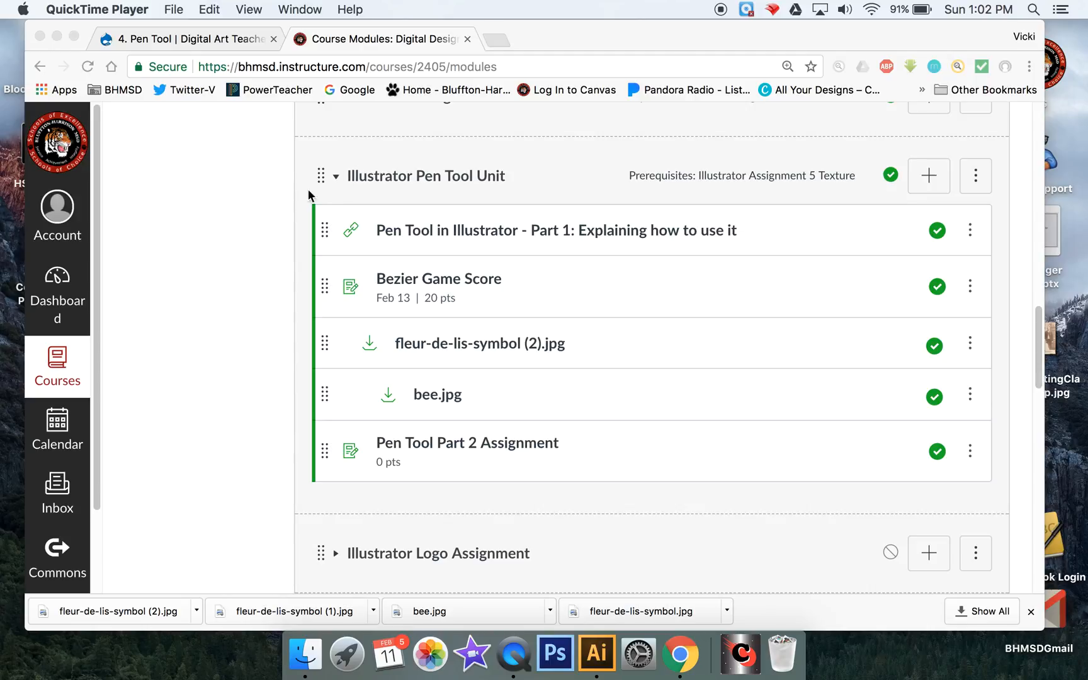
click(335, 177)
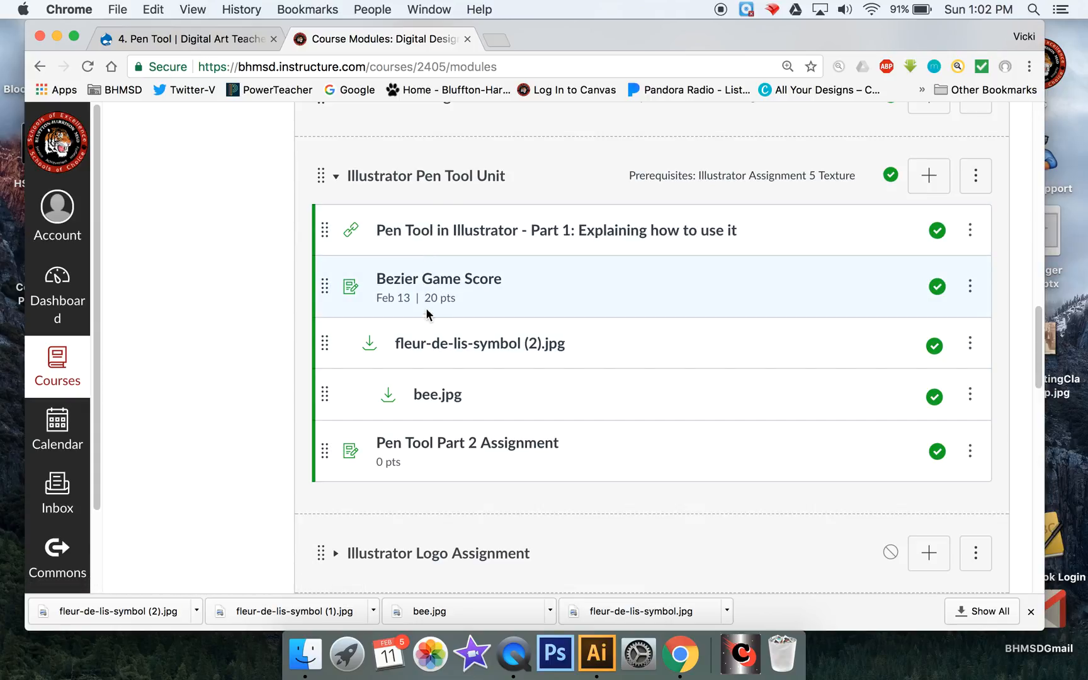
click(443, 345)
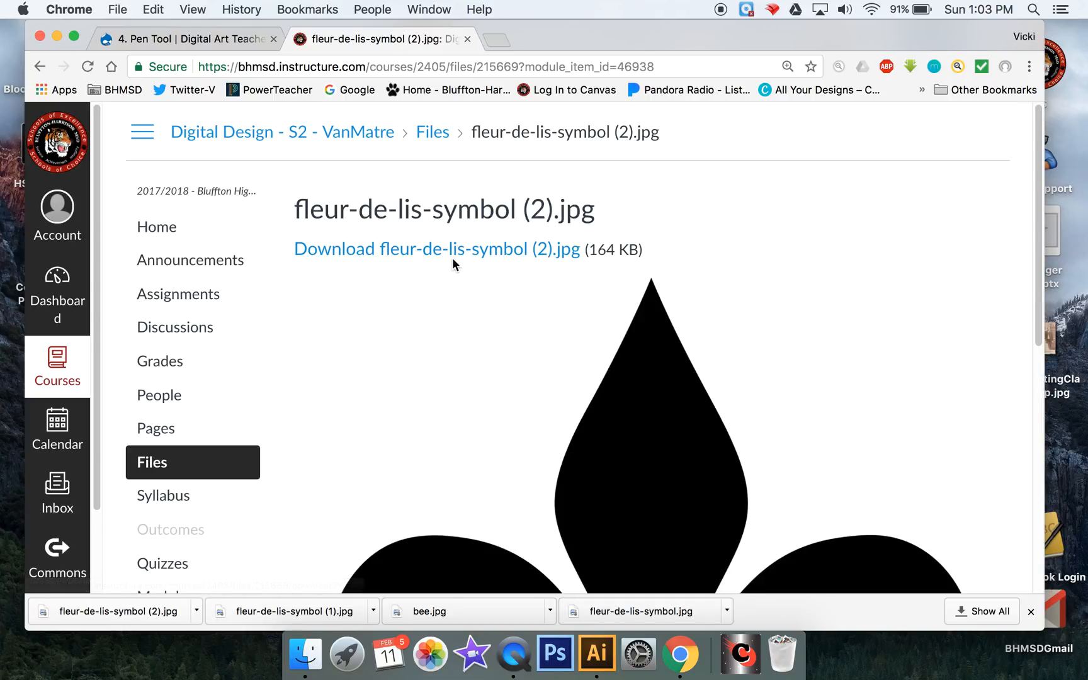
click(507, 252)
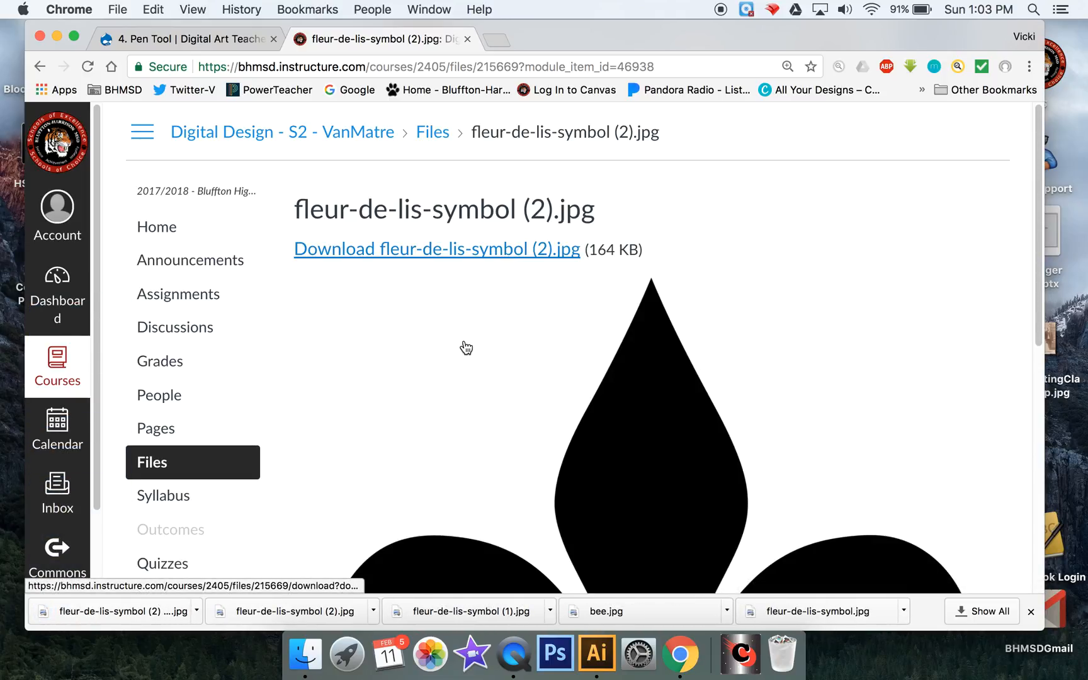
Minimize the browser window and switch to Illustrator.
click(598, 656)
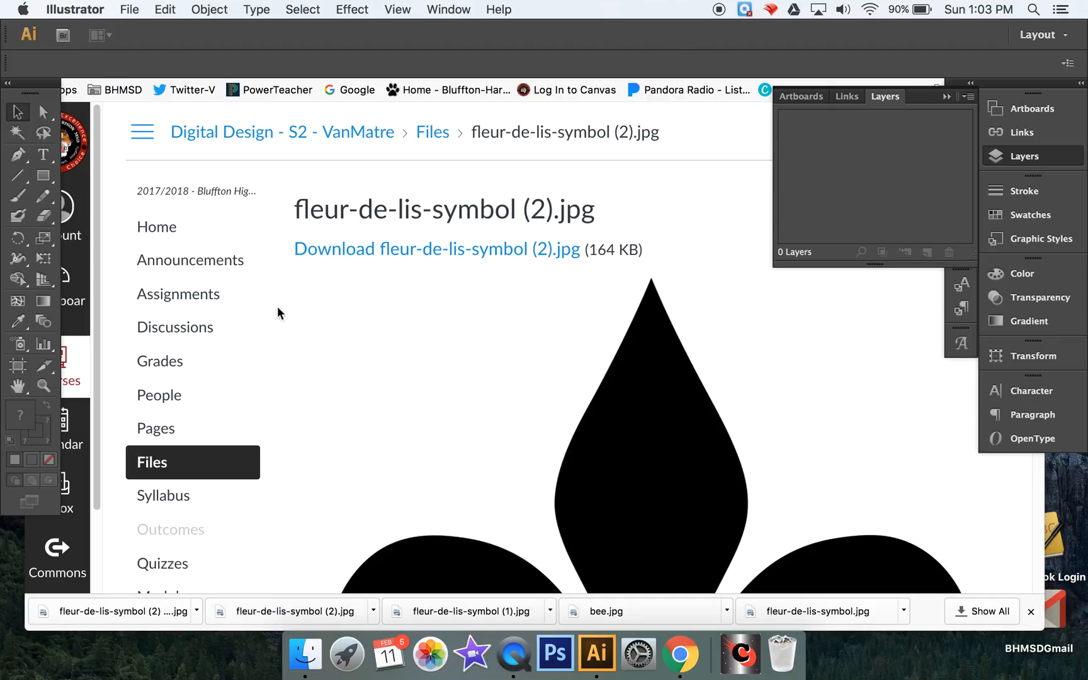
click(305, 295)
click(56, 34)
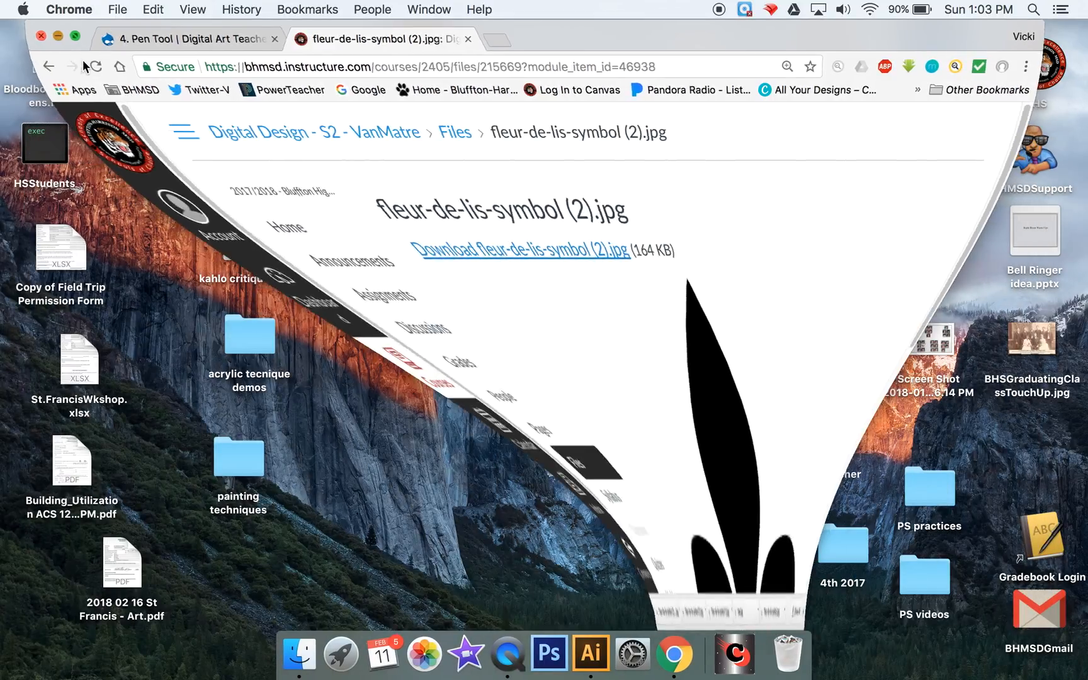
click(577, 655)
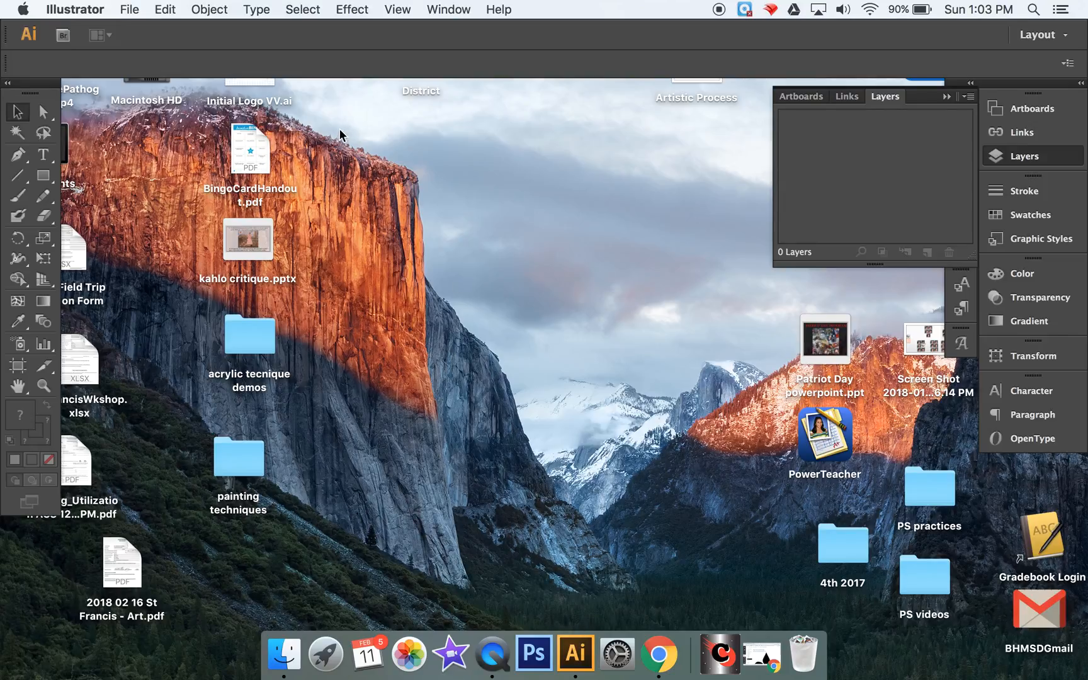
Open fleur-de-lis-symbol (2).jpg from the Downloads folder.
click(131, 10)
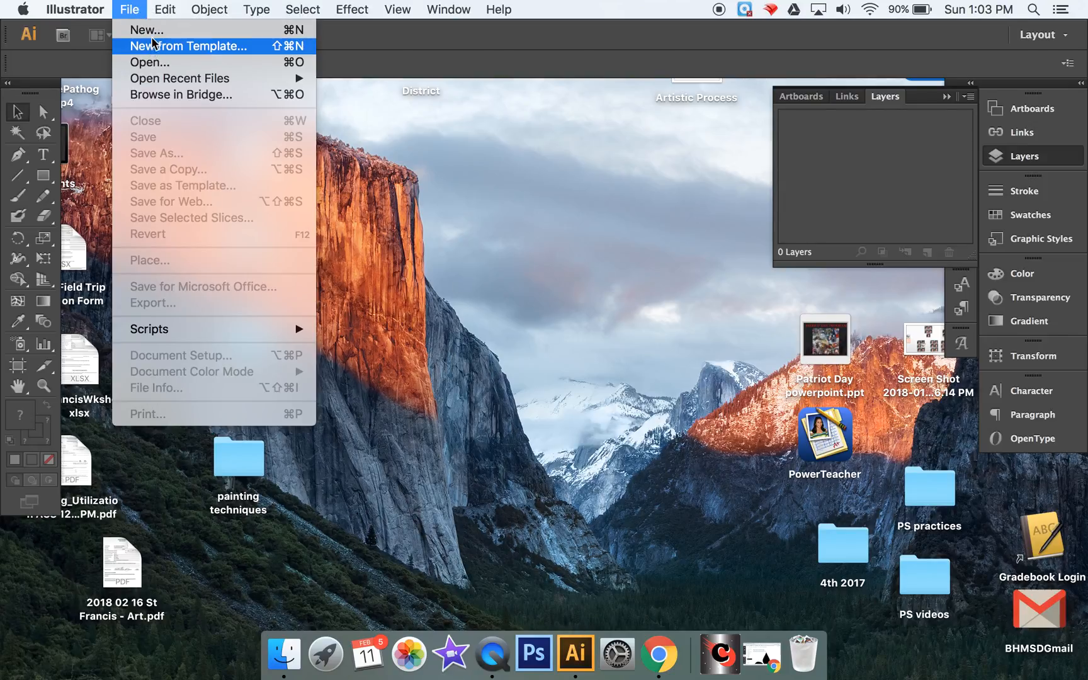
click(156, 65)
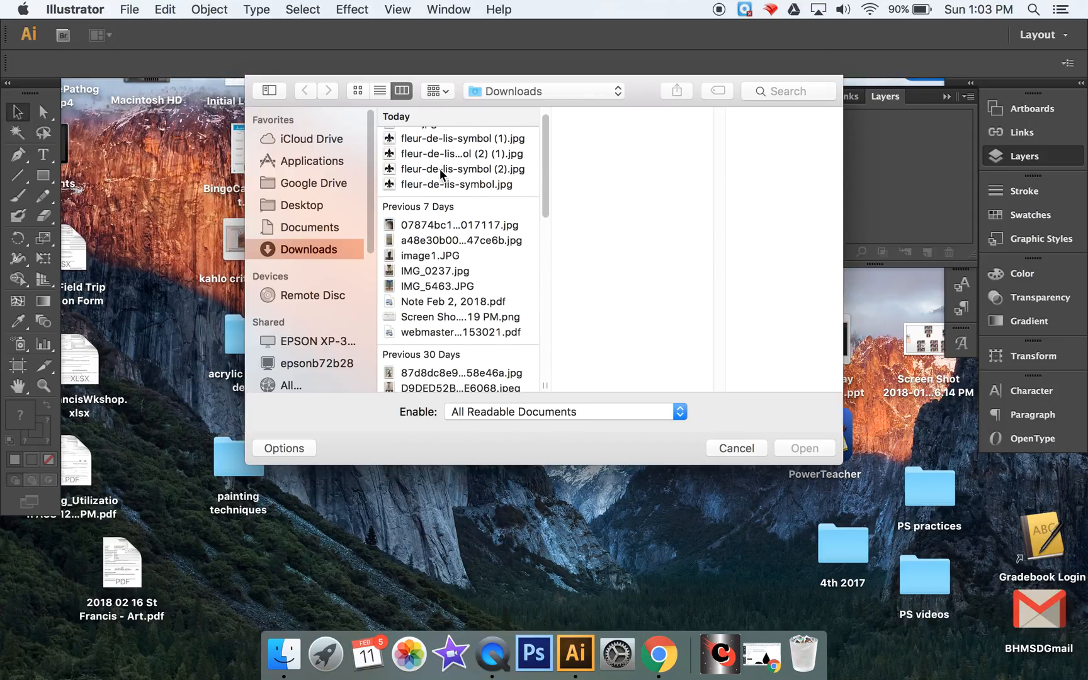
scroll(444, 173, up, 1)
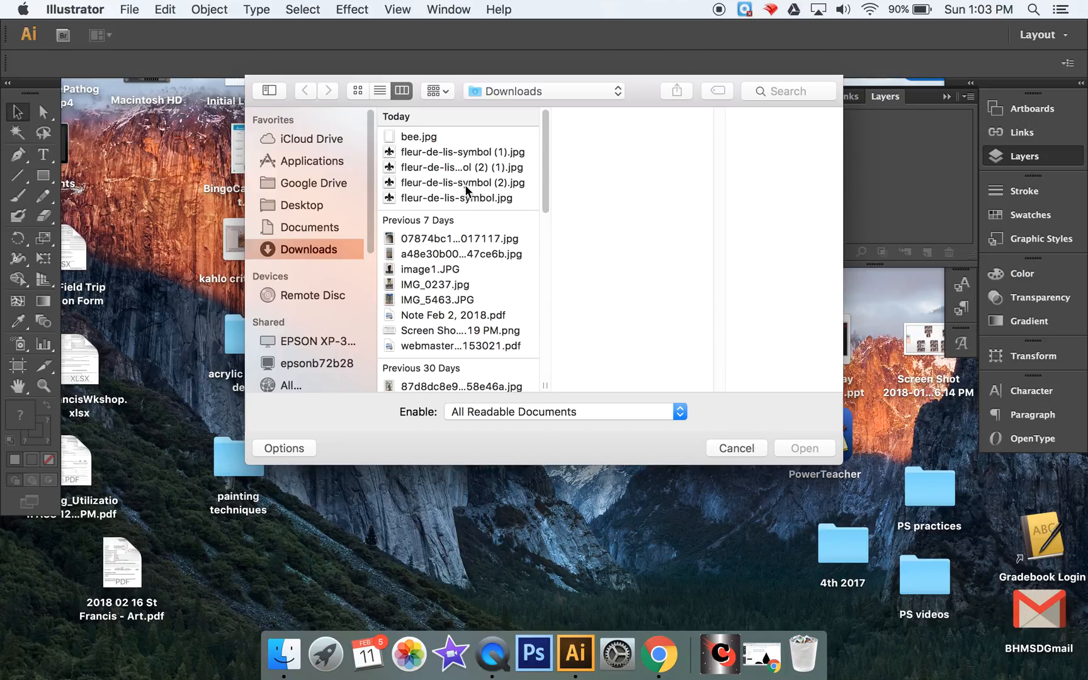
click(452, 184)
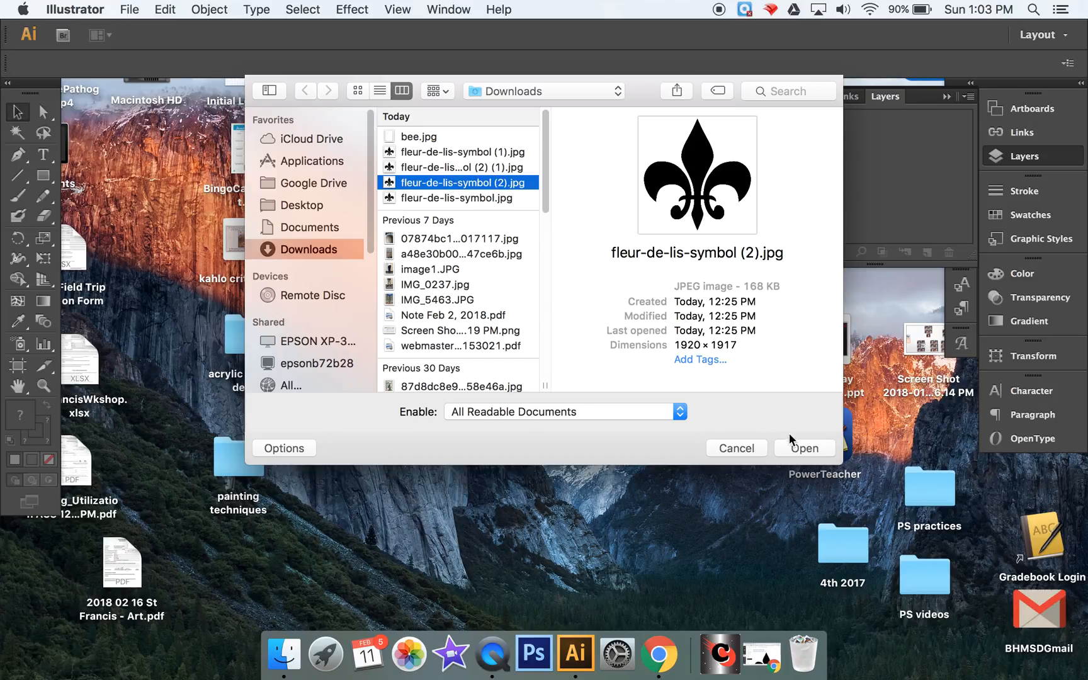
click(806, 449)
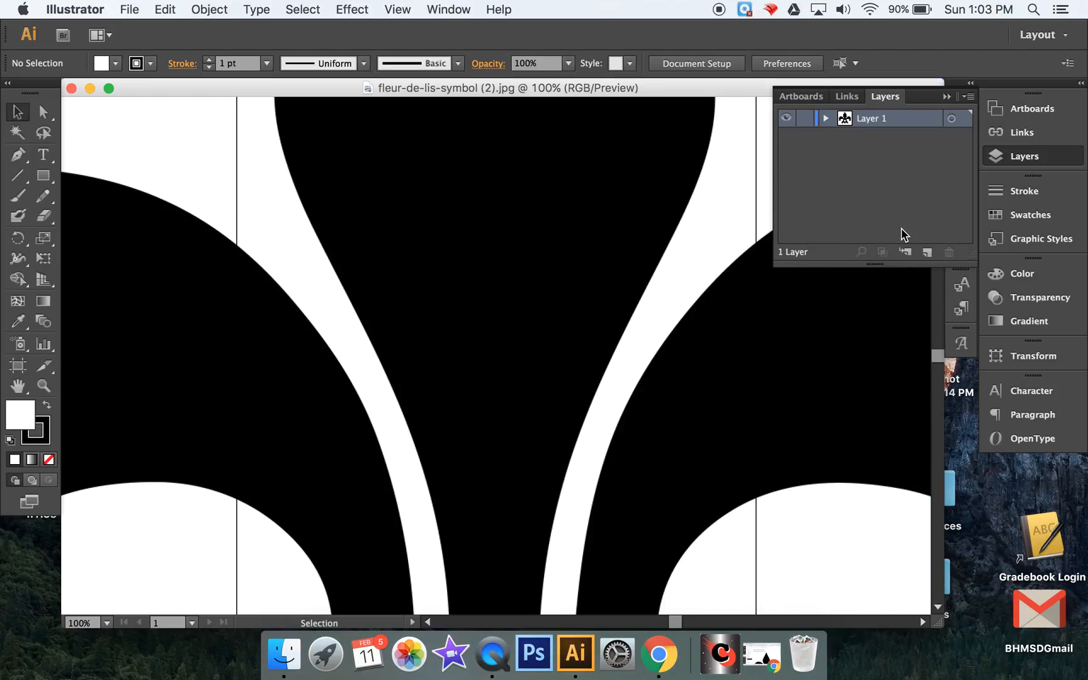
Scale the fleur-de-lis image down proportionally to roughly the artboard's size and move it over the artboard.
click(946, 96)
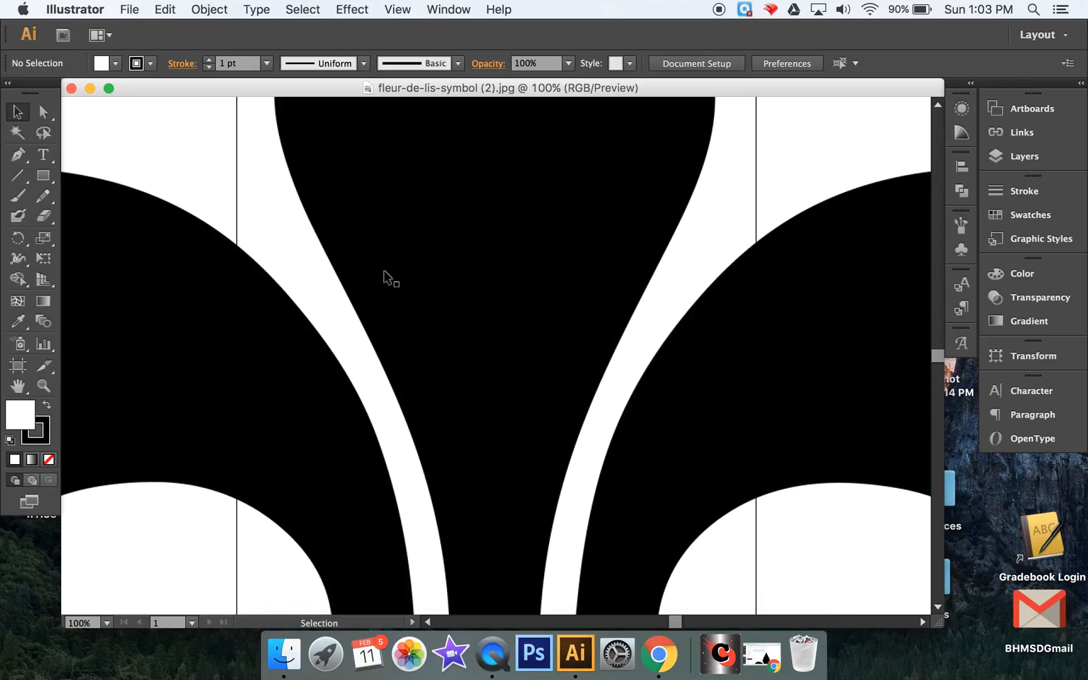
scroll(383, 271, up, 2)
scroll(384, 271, down, 5)
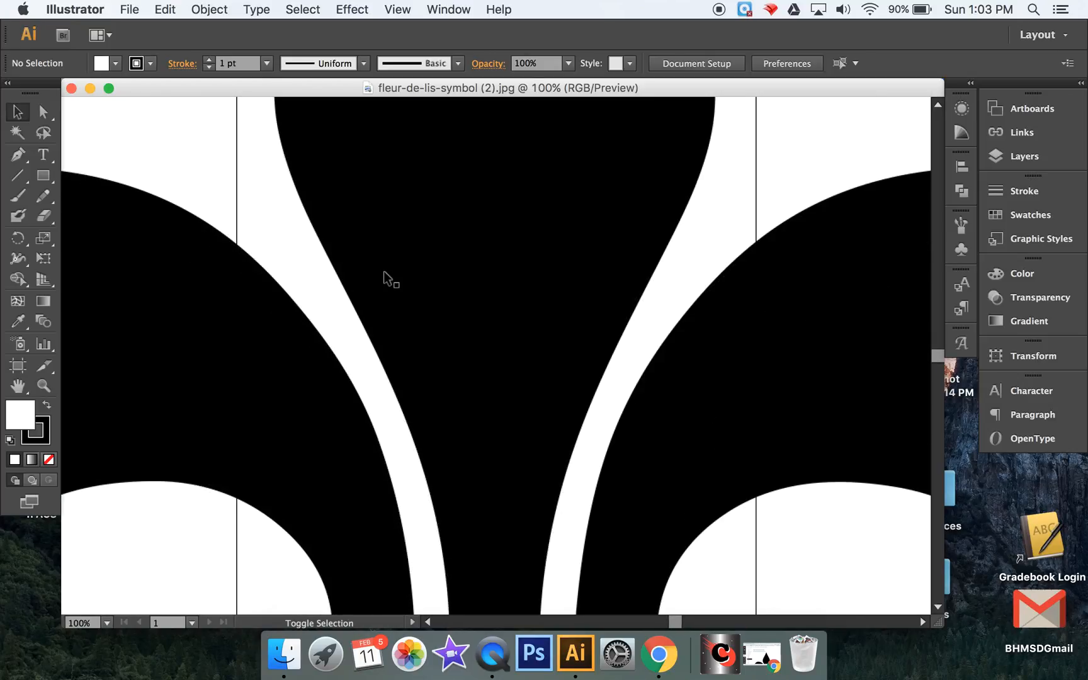
scroll(384, 271, down, 1)
scroll(383, 271, up, 1)
scroll(384, 272, down, 1)
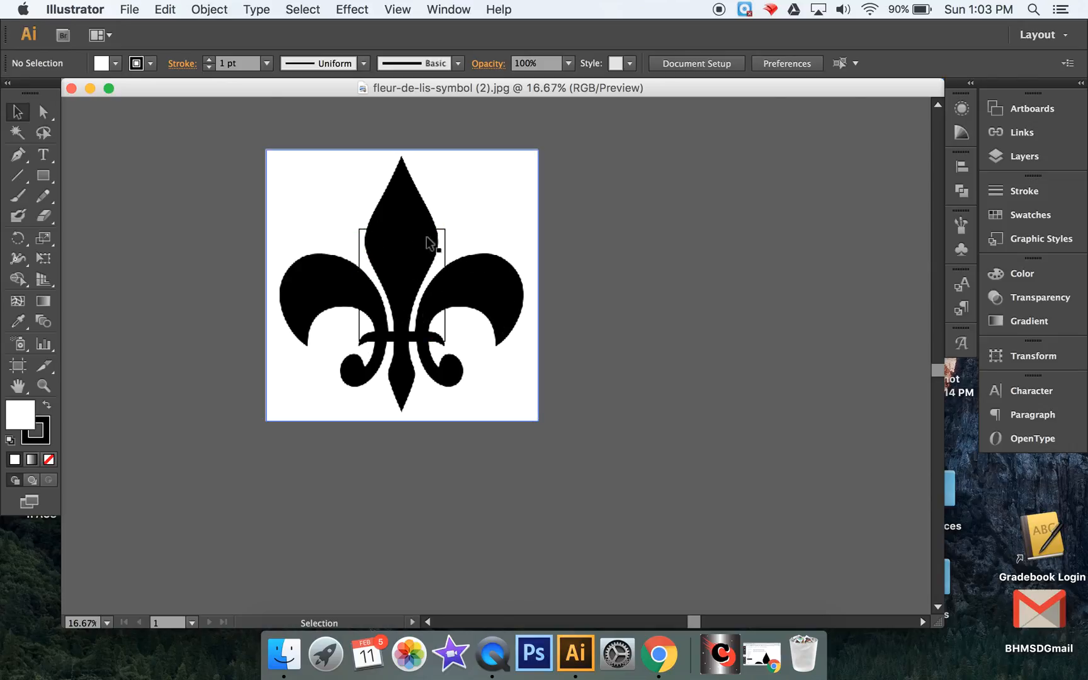
click(512, 405)
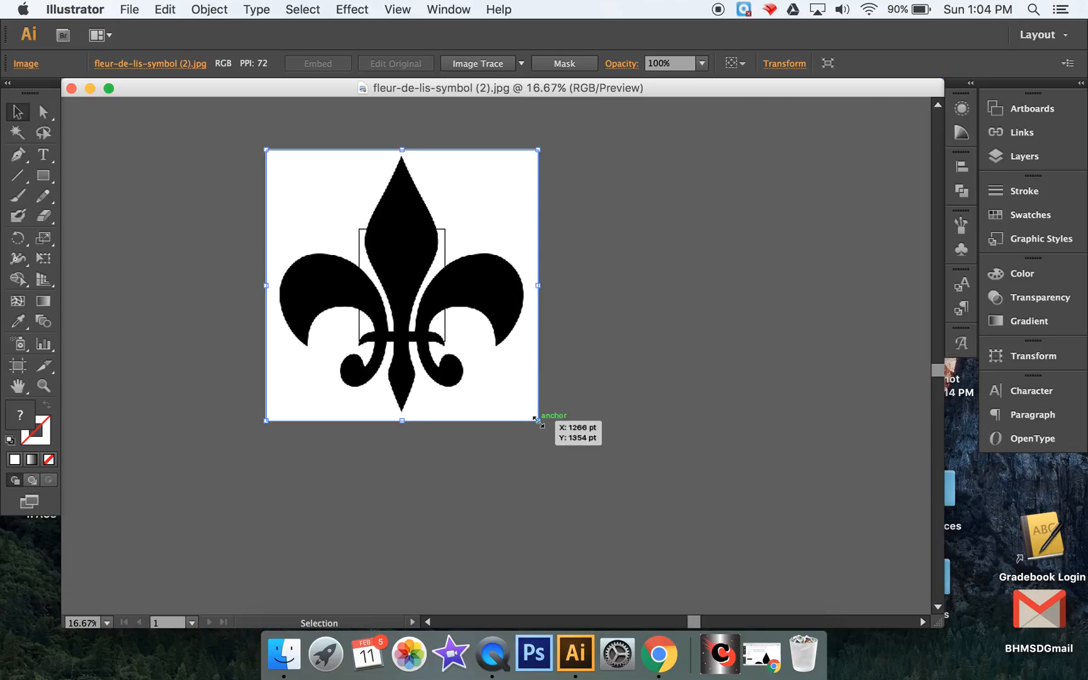
key(shift)
drag(538, 420, 416, 258)
drag(326, 204, 400, 287)
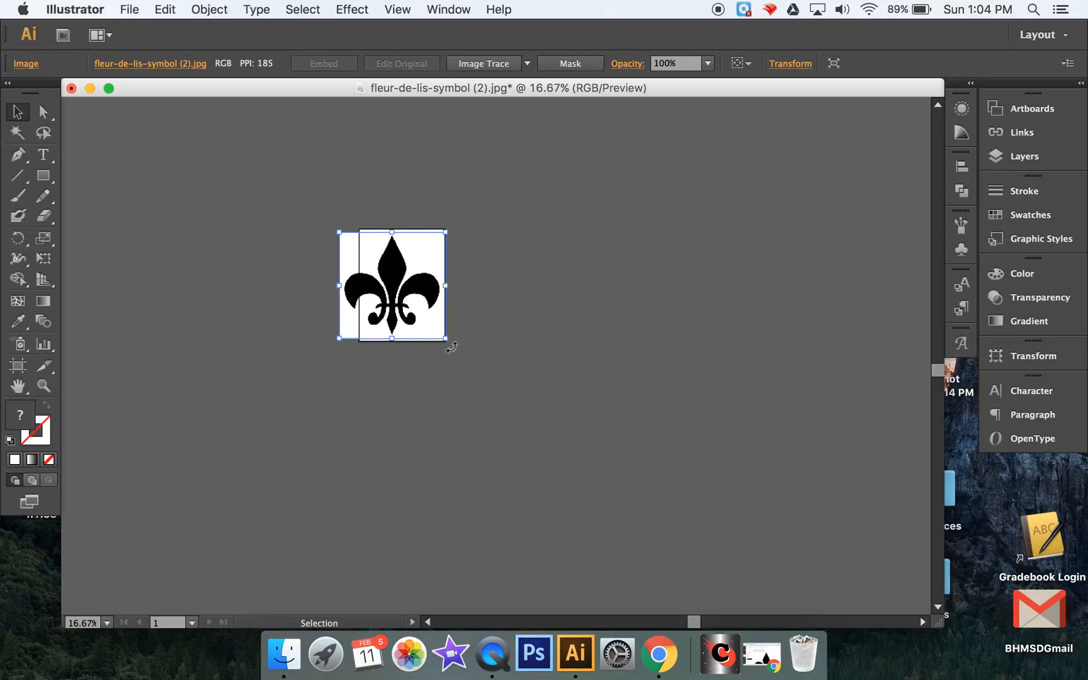
Shrink the image slightly more to fit within the artboard's width, center it on the artboard and deselect it.
drag(445, 339, 425, 317)
drag(388, 276, 421, 288)
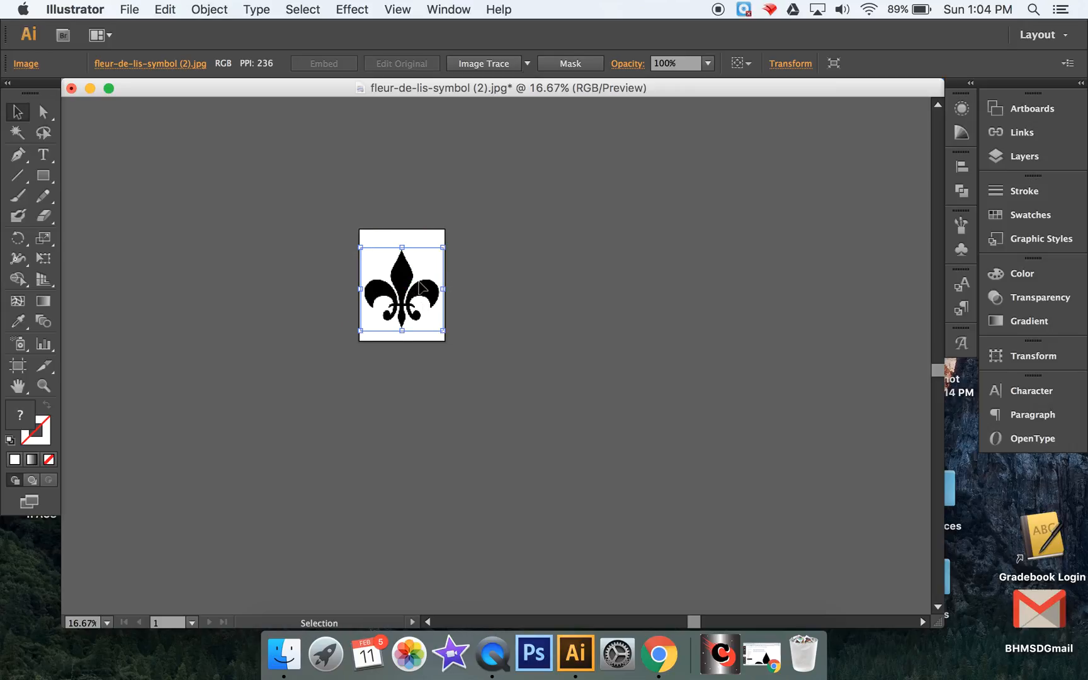
click(427, 240)
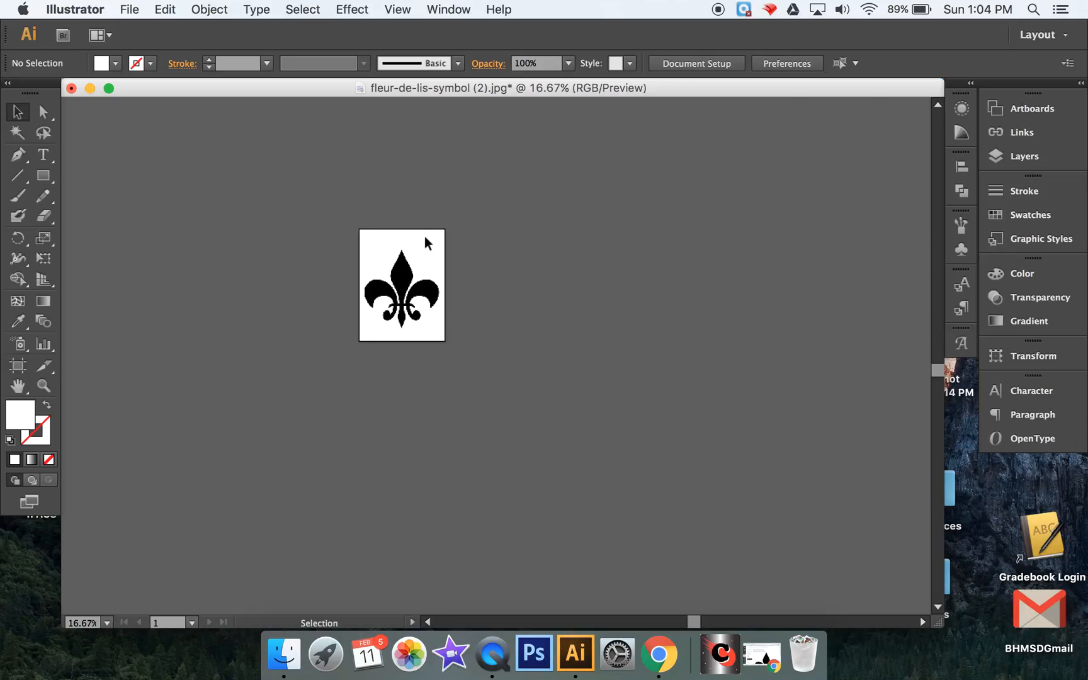
Examine the fitted fleur-de-lis on the artboard at different zoom levels, including its curved edges up close.
scroll(454, 297, down, 3)
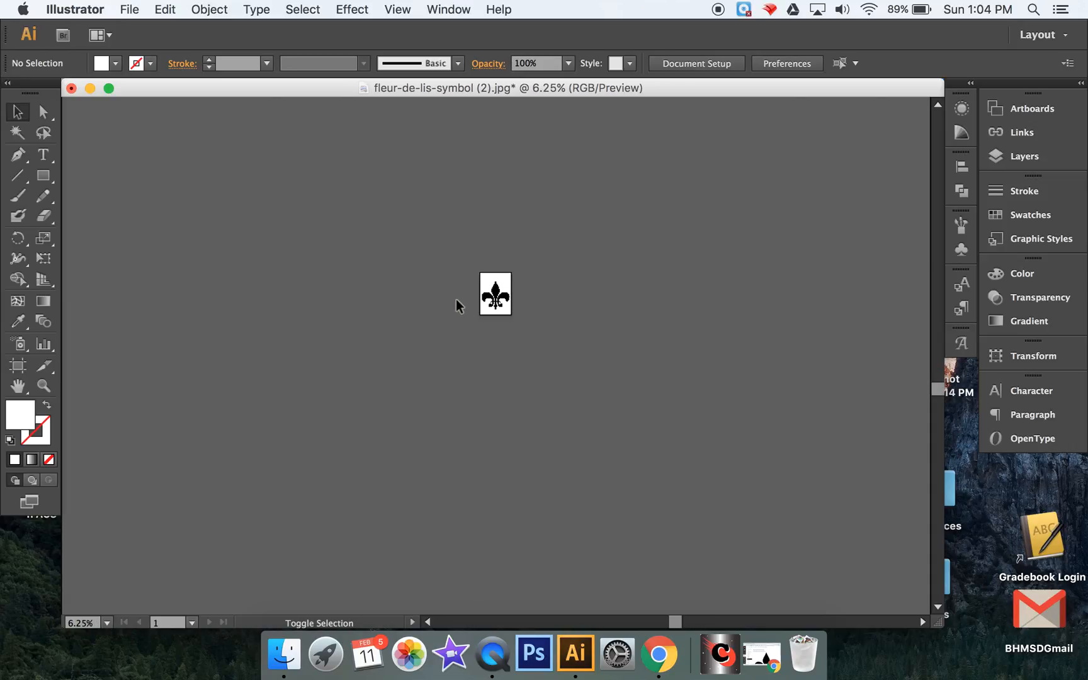
scroll(456, 299, up, 2)
scroll(456, 299, up, 5)
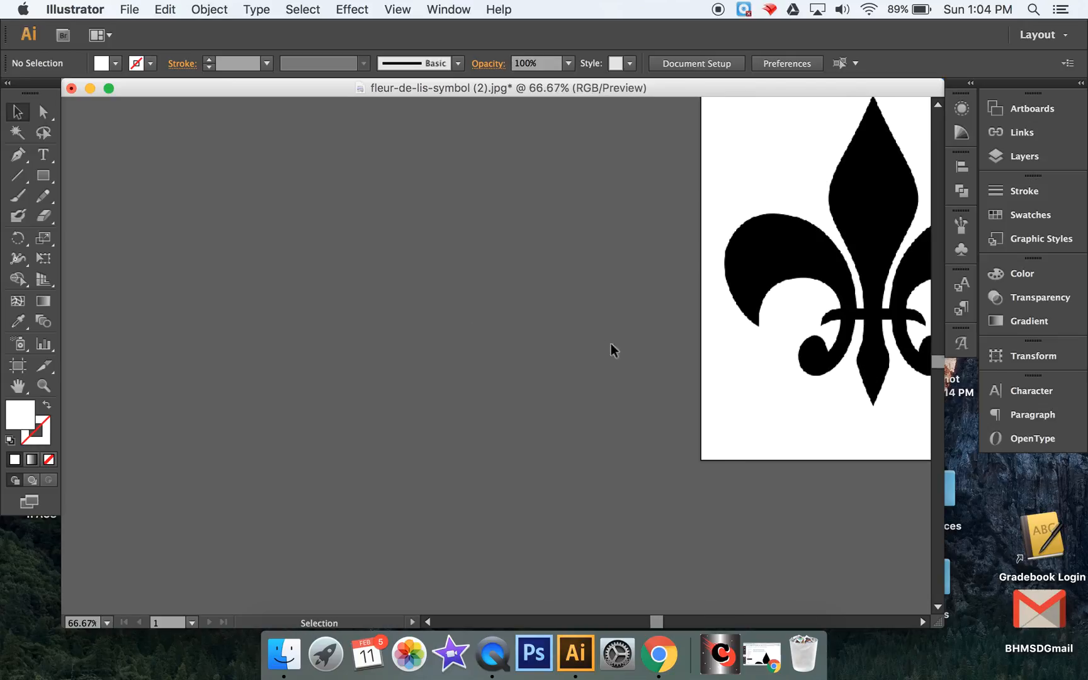
scroll(617, 354, up, 2)
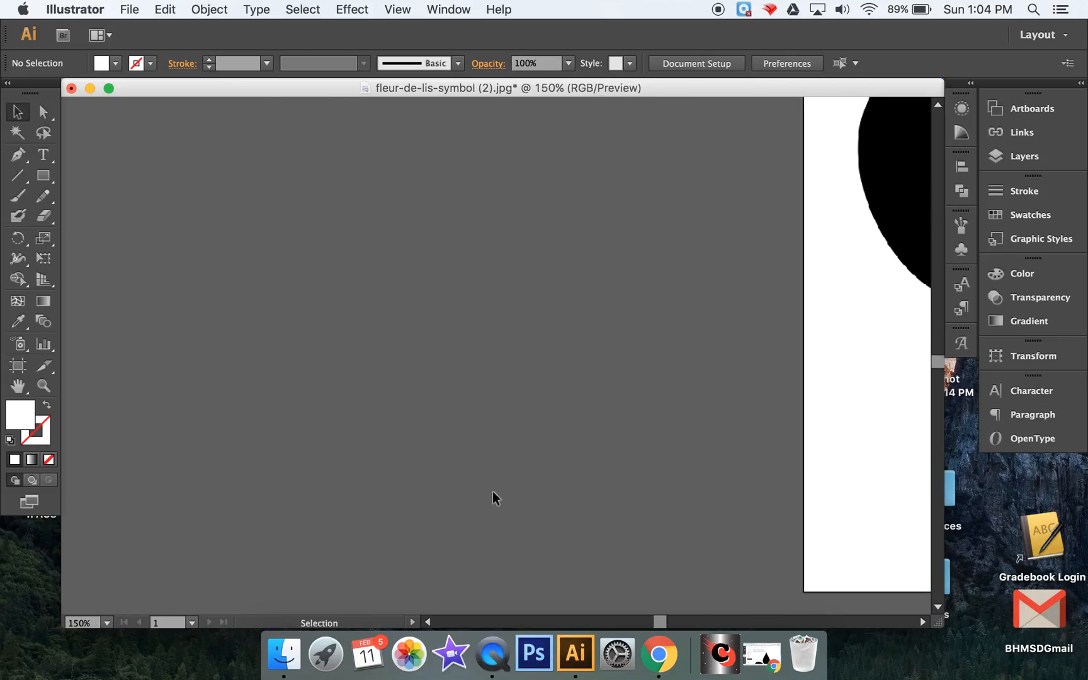
mouse_move(661, 622)
mouse_down()
mouse_move(704, 622)
mouse_move(678, 623)
mouse_up()
scroll(578, 474, up, 3)
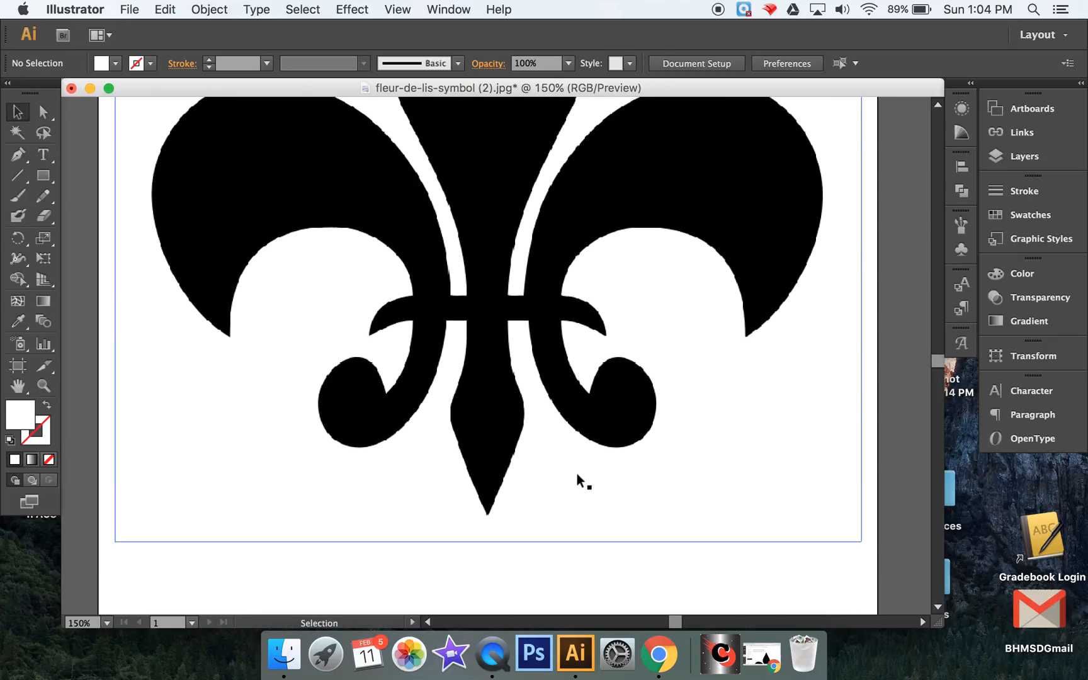
scroll(578, 473, up, 2)
drag(289, 372, 289, 406)
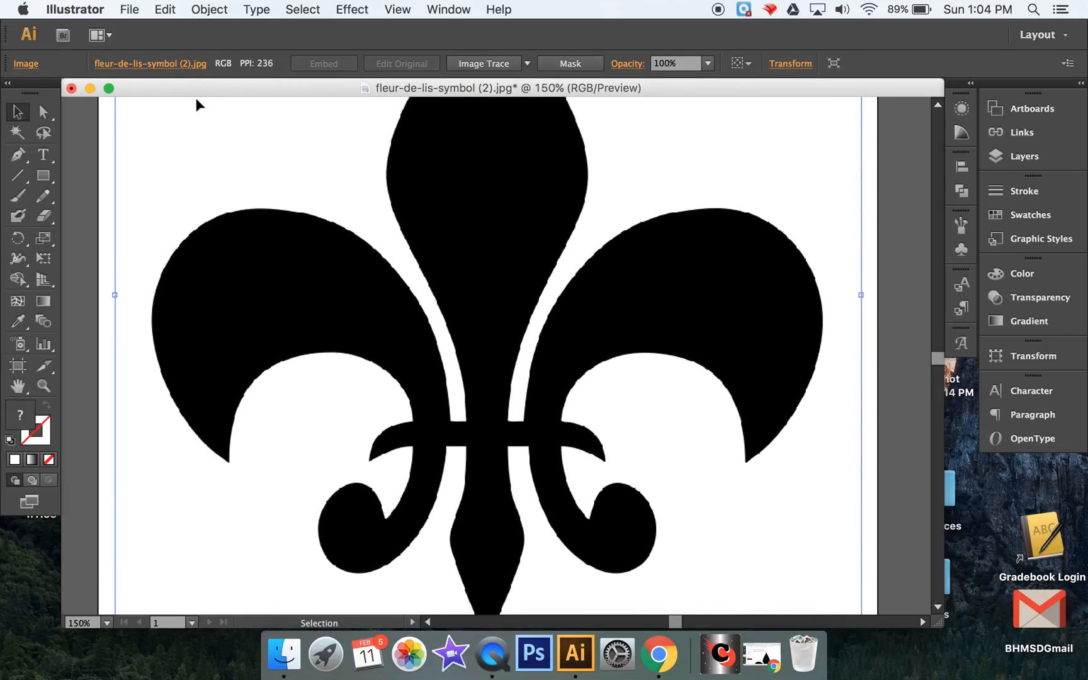
click(93, 183)
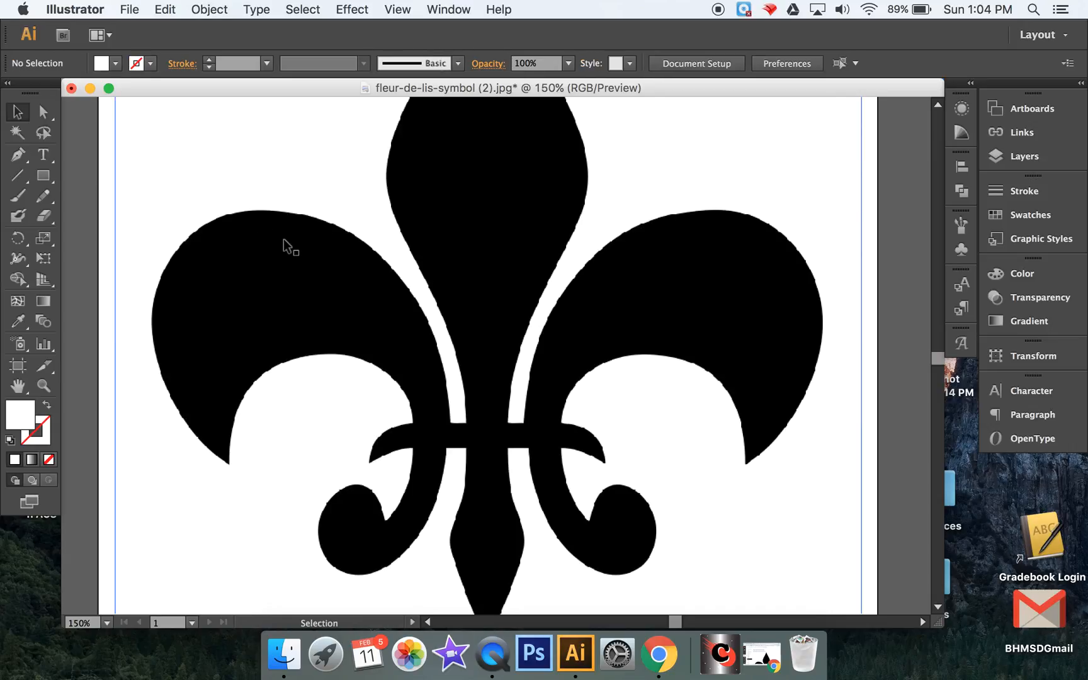
scroll(283, 238, down, 2)
scroll(284, 239, up, 1)
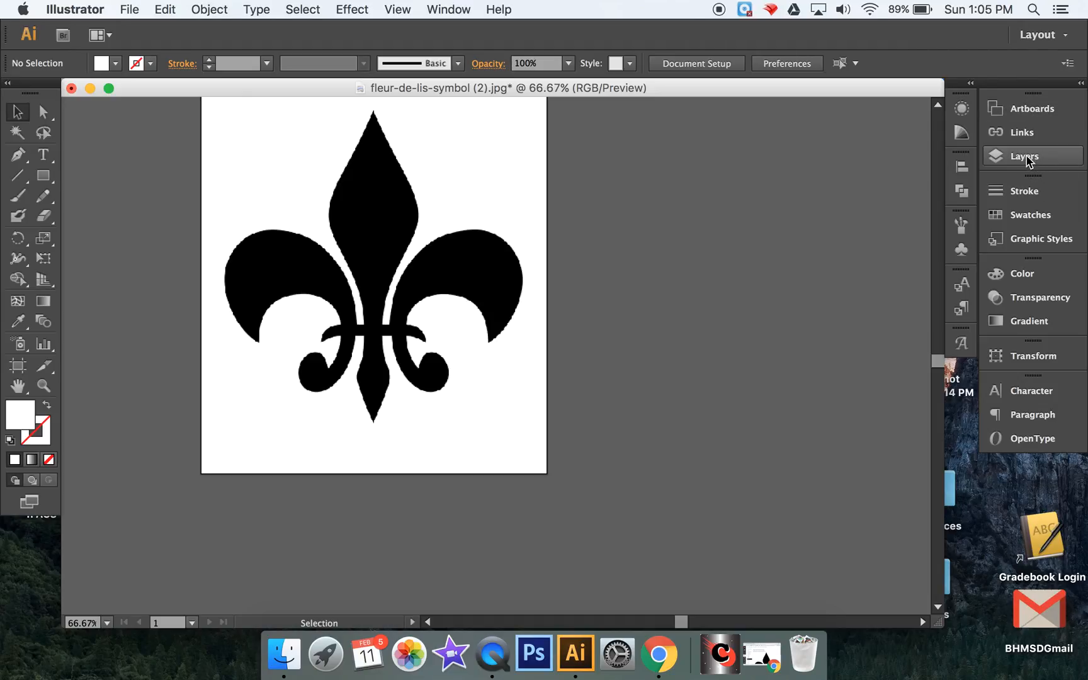
Show the document's layers and rename Layer 1 to "image".
click(448, 9)
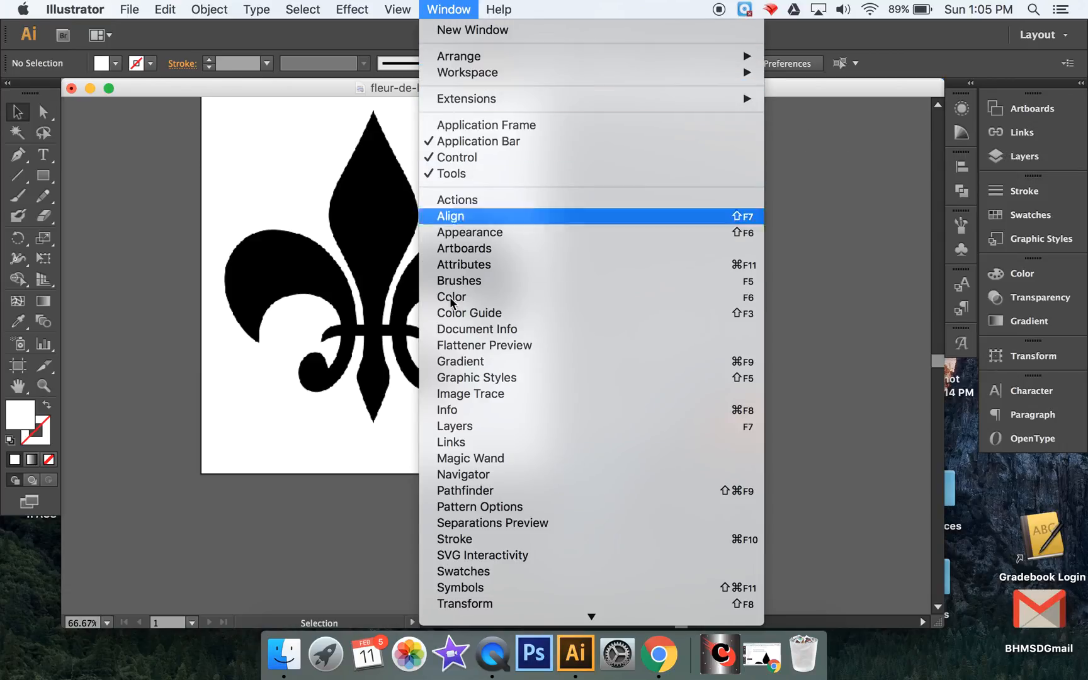
click(849, 325)
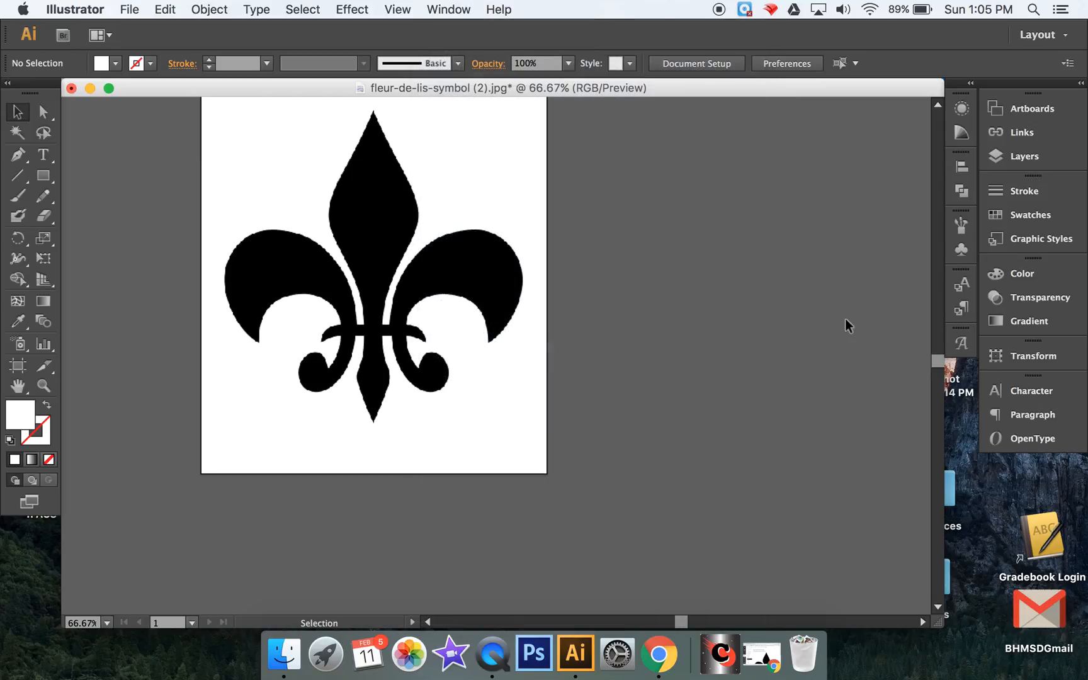
click(1011, 162)
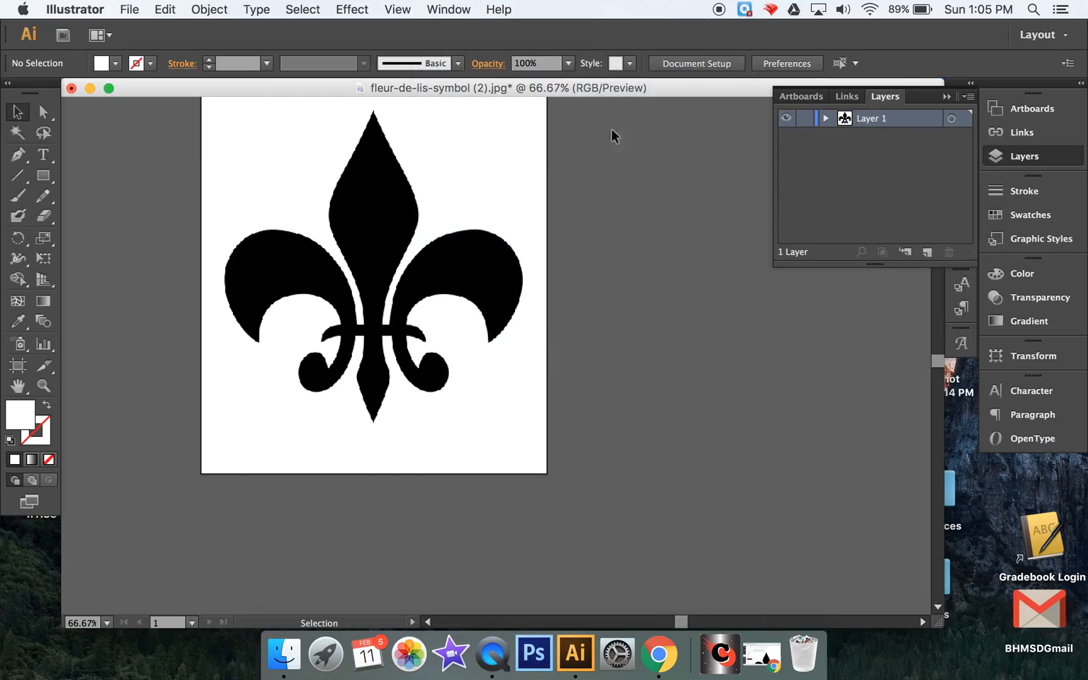
scroll(600, 164, up, 2)
scroll(601, 164, up, 5)
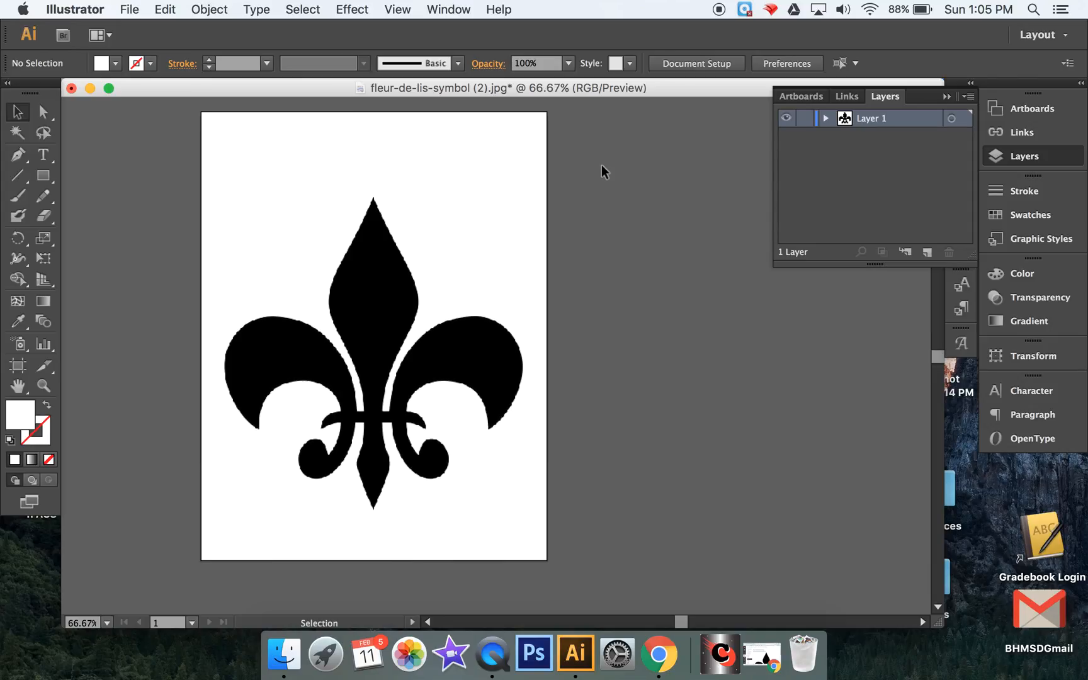
double_click(881, 123)
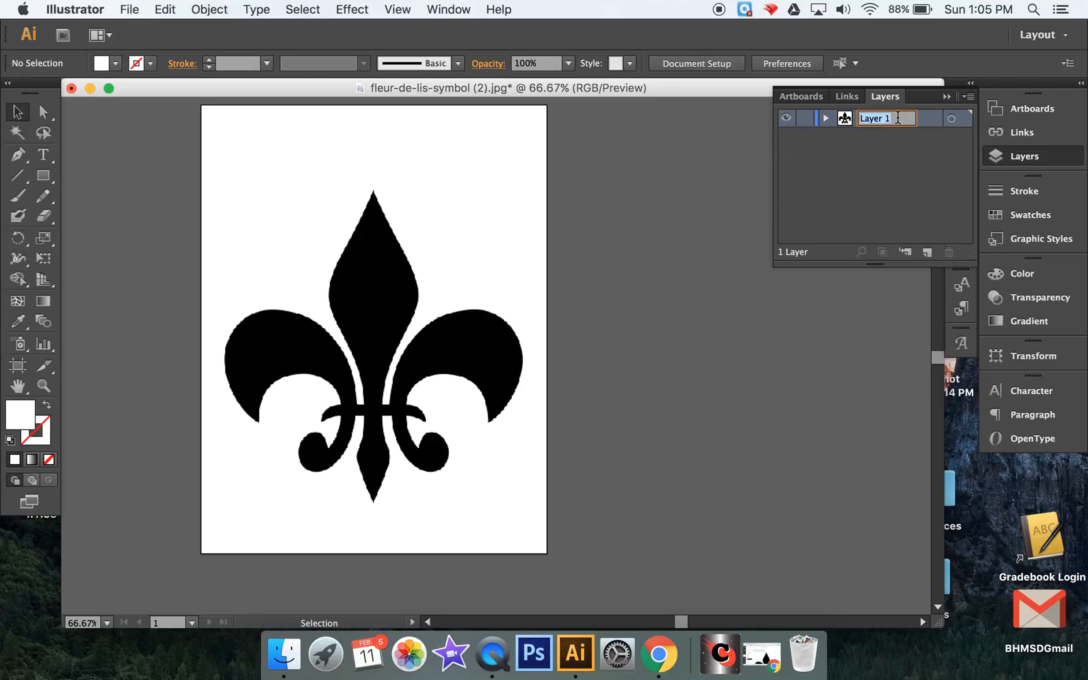
text(image)
key(Return)
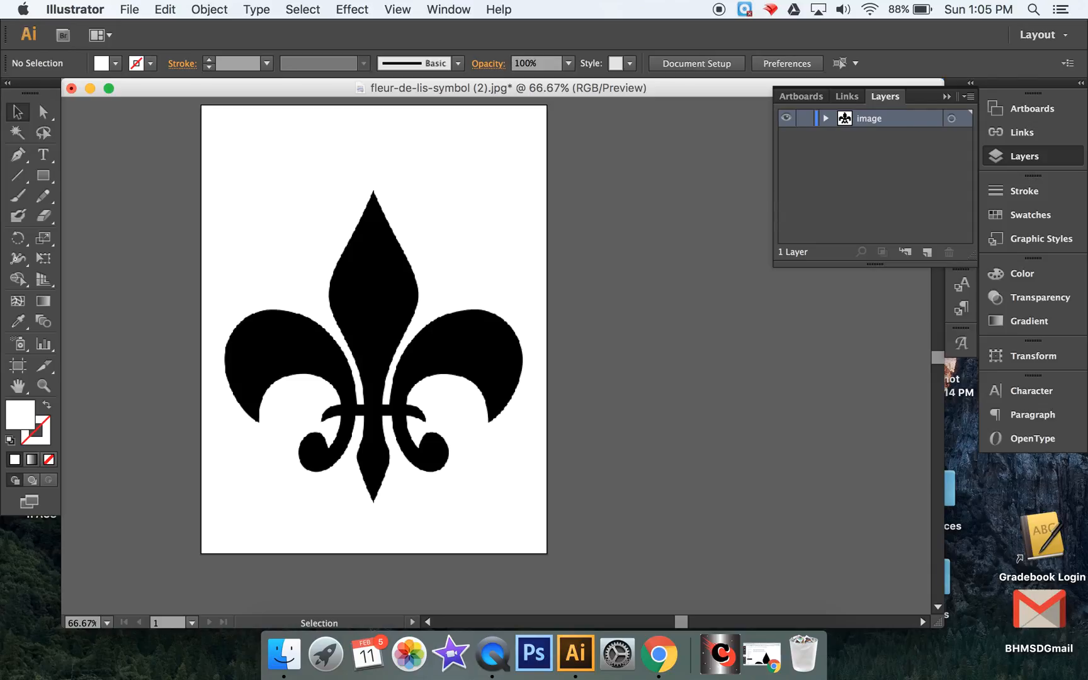
Create a new layer above the image layer and name it "working layer".
click(928, 250)
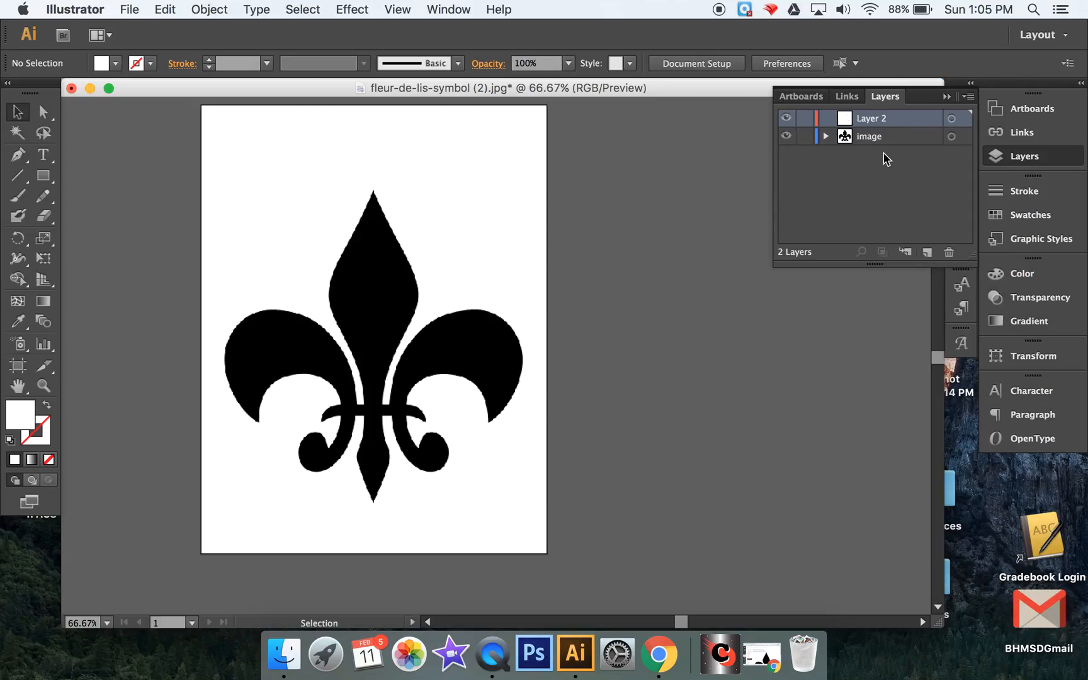
double_click(873, 119)
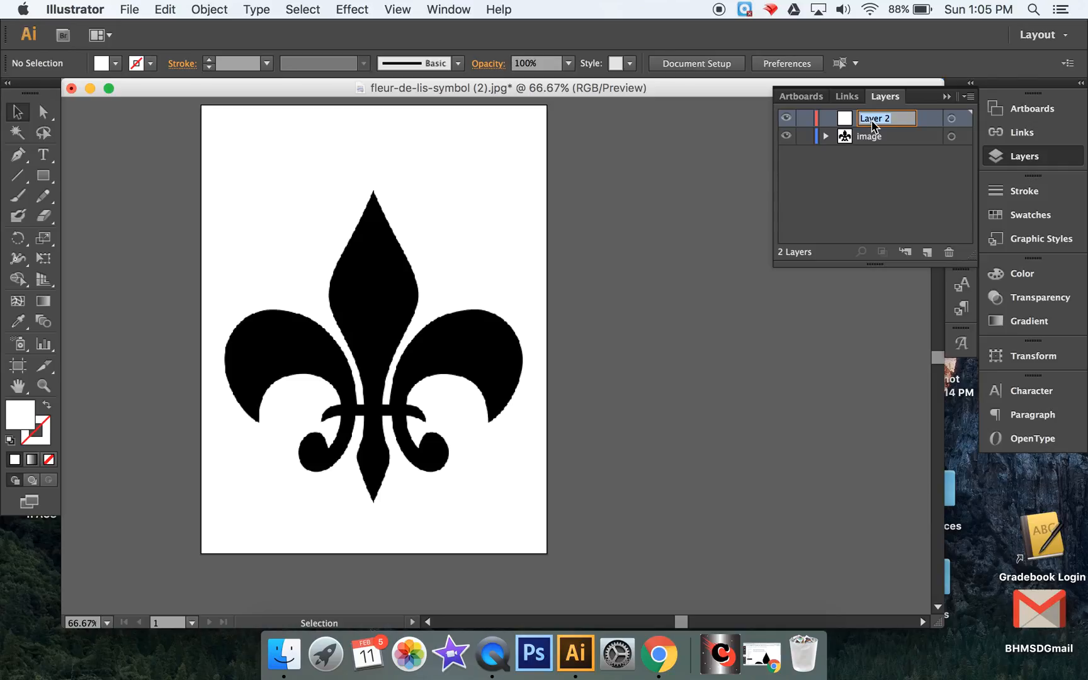
text(W)
text(orking imag)
key(BackSpace)
key(BackSpace)
text(layer)
click(874, 197)
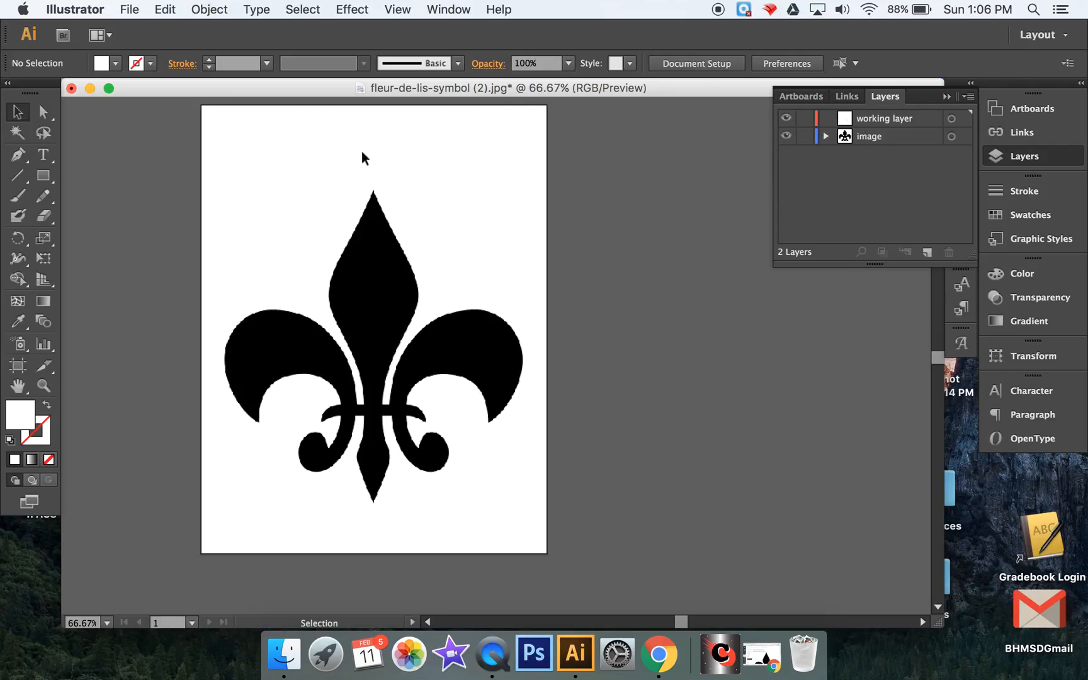
Draw a closed four-point straight-sided shape with the Pen tool in the artboard's upper-left area on the working layer.
click(17, 156)
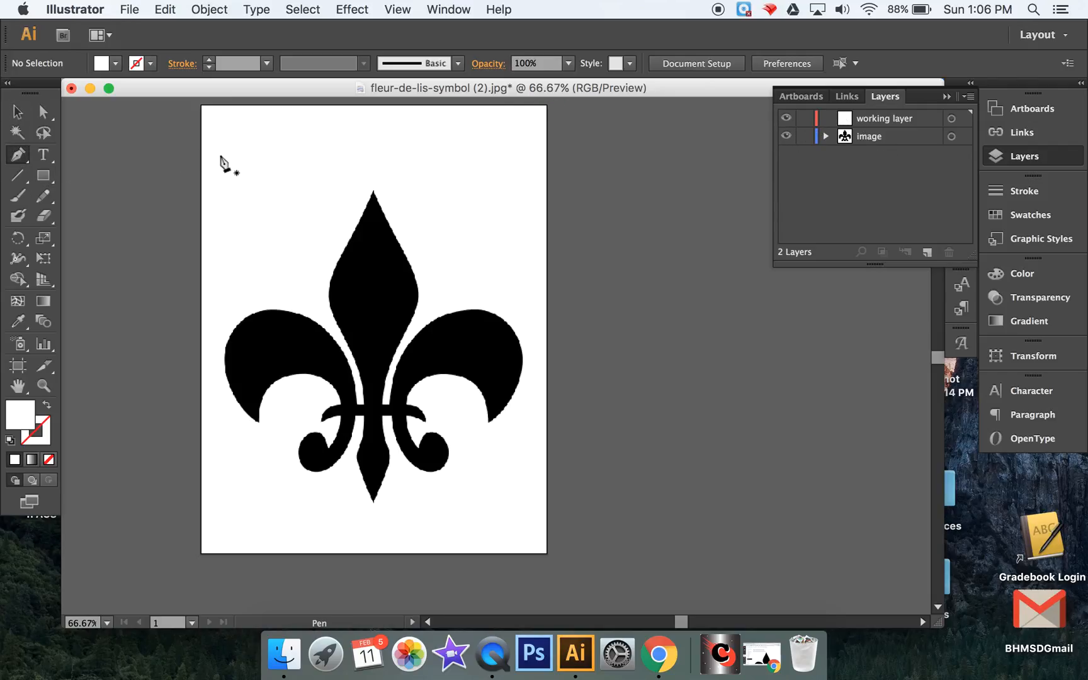
click(222, 152)
click(250, 193)
click(293, 177)
click(316, 152)
click(222, 151)
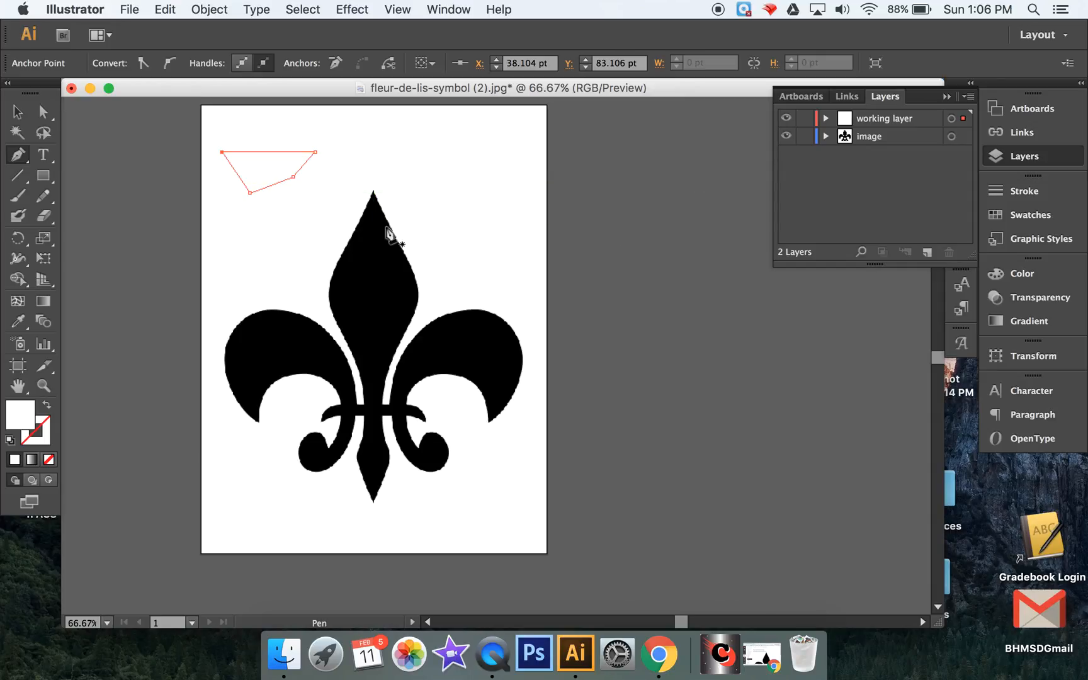
Hide and redisplay the image layer, and do the same with the working layer.
click(787, 137)
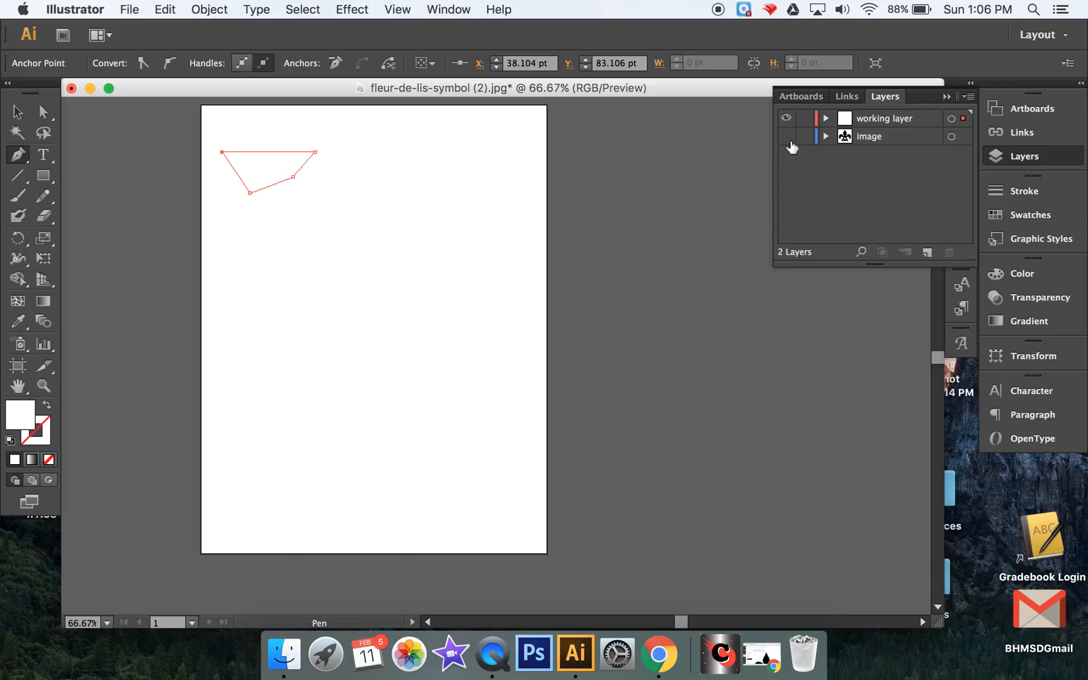
click(786, 136)
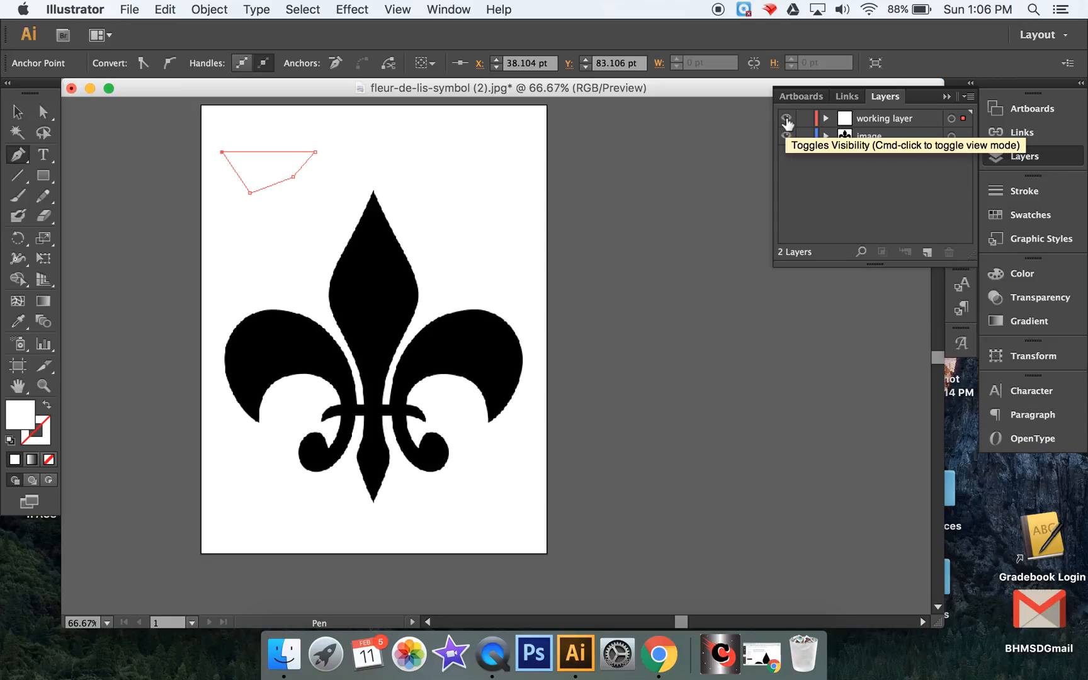
click(787, 119)
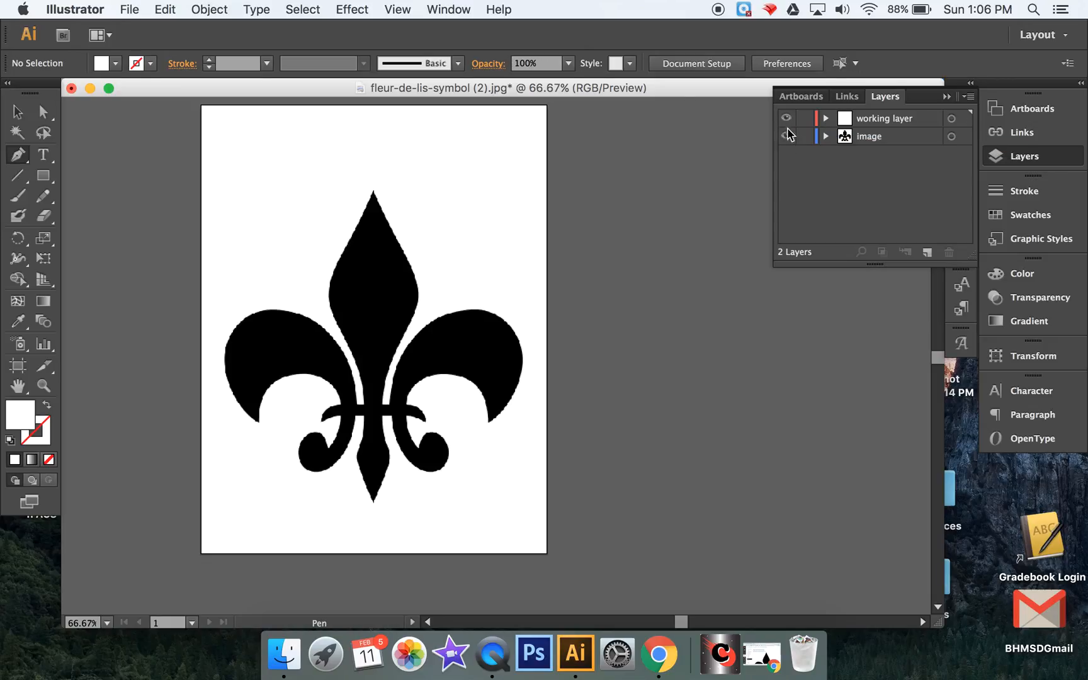
Try moving the working layer below the image layer and back up, and undo both layer moves.
drag(938, 125, 928, 149)
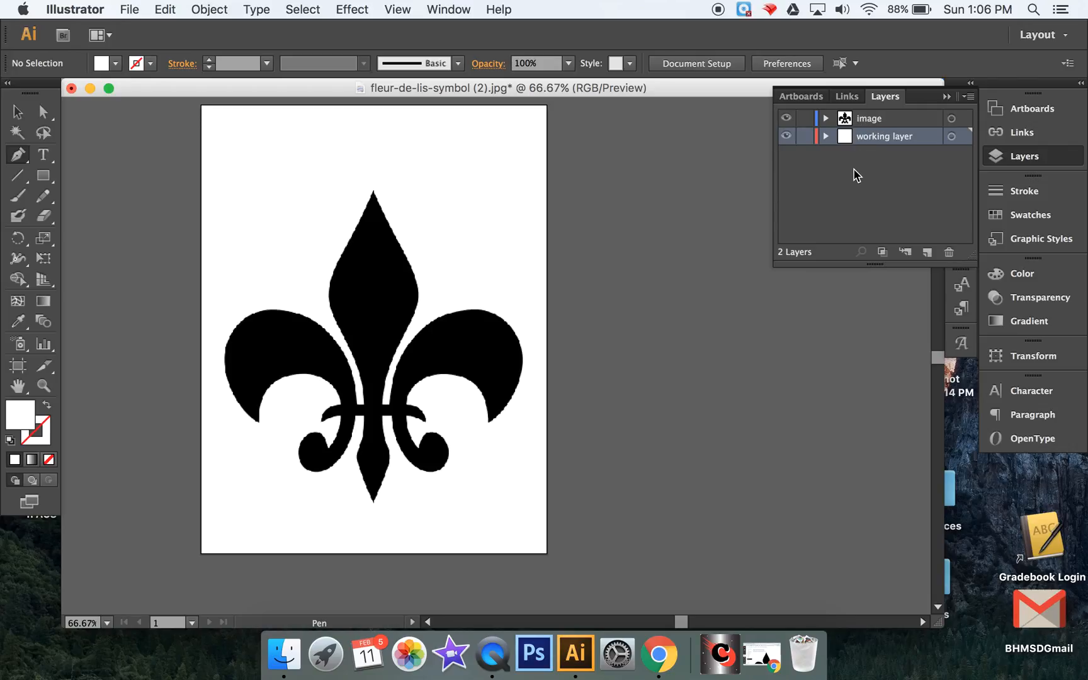
click(875, 118)
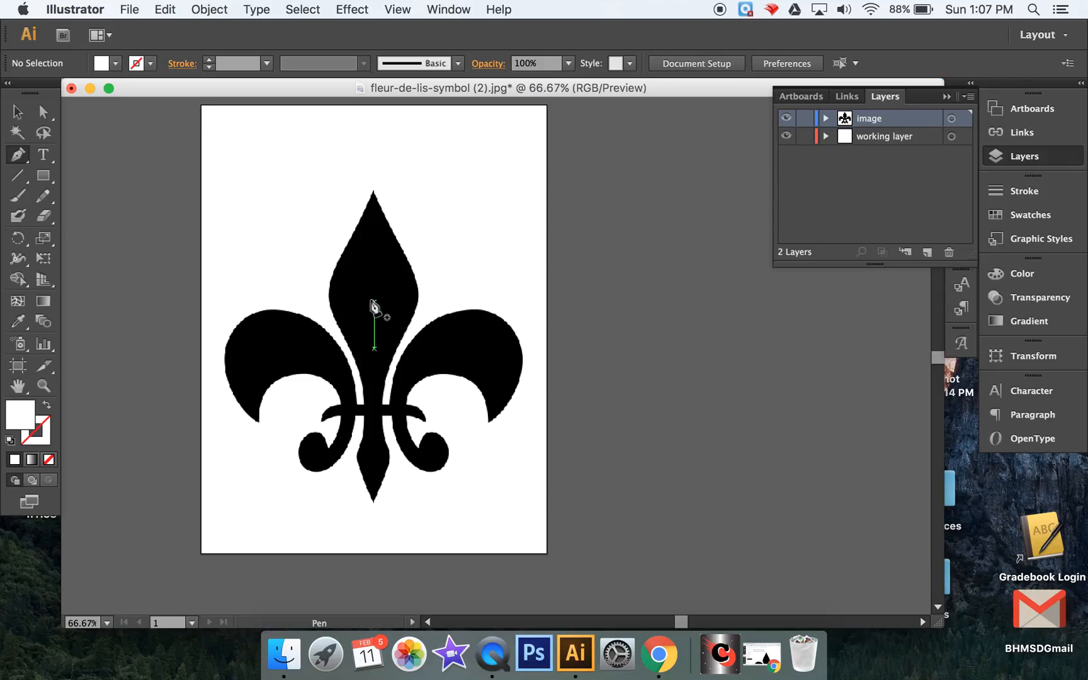
click(886, 136)
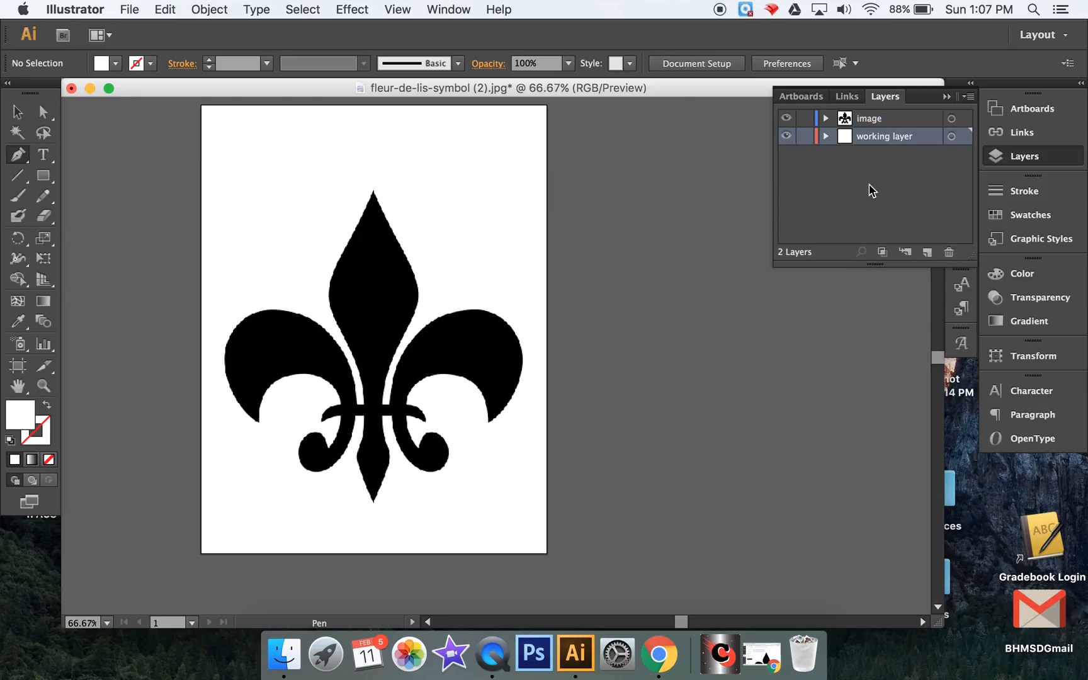
drag(889, 137, 891, 119)
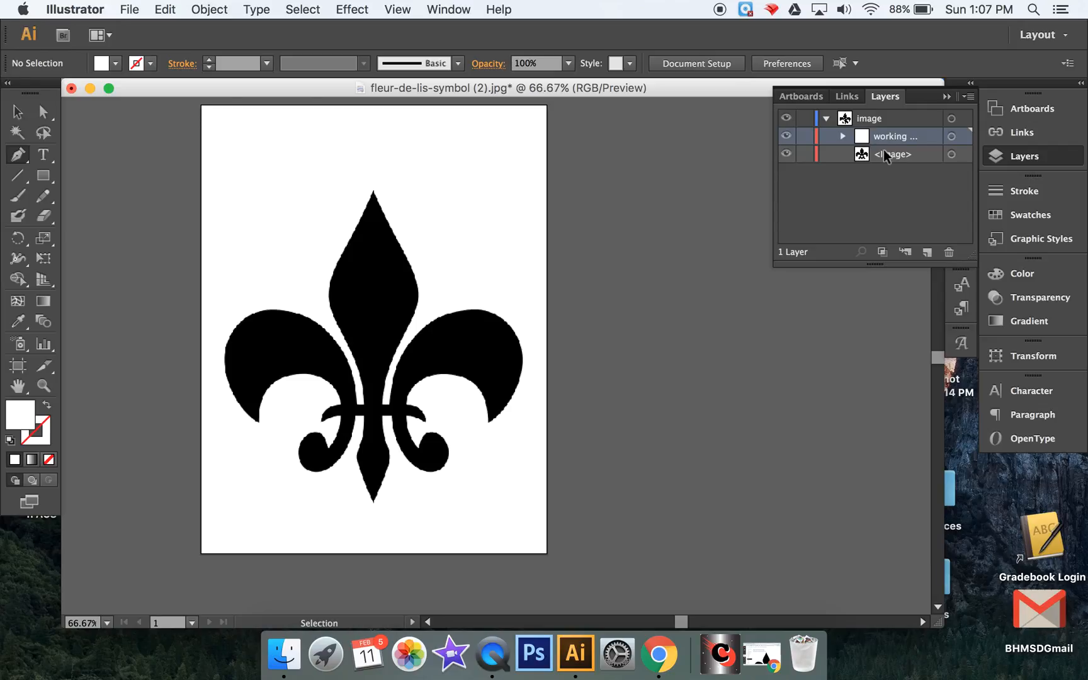
key(super+z)
key(super+z)
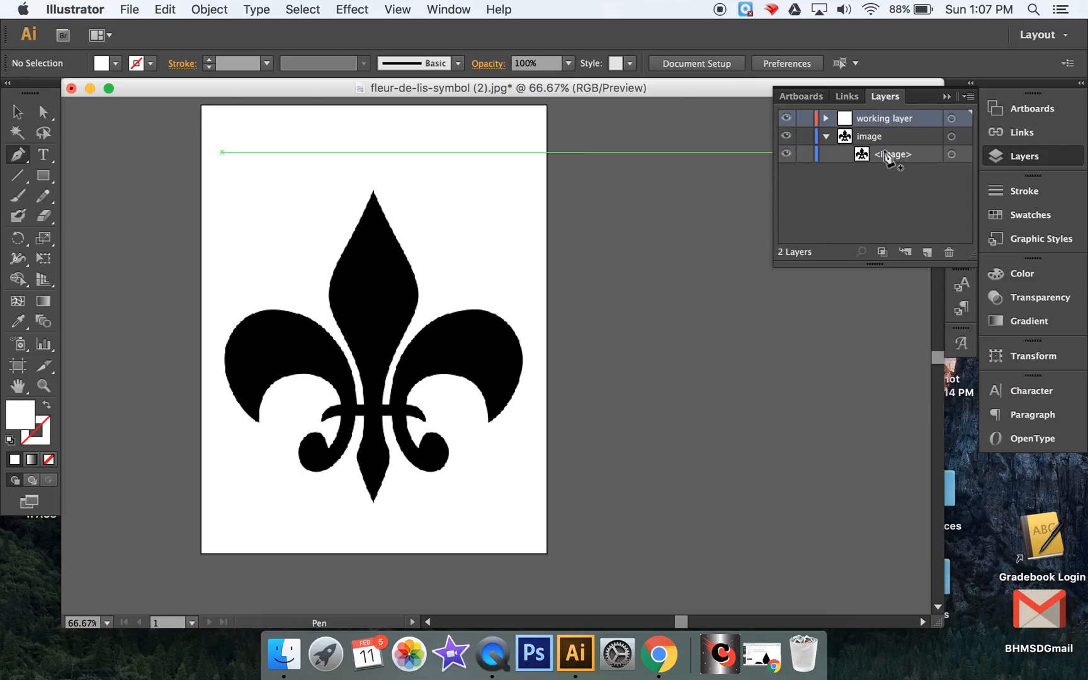
On the working layer, start tracing the central petal with the Pen tool from its top tip down the right edge to its widest point.
click(877, 171)
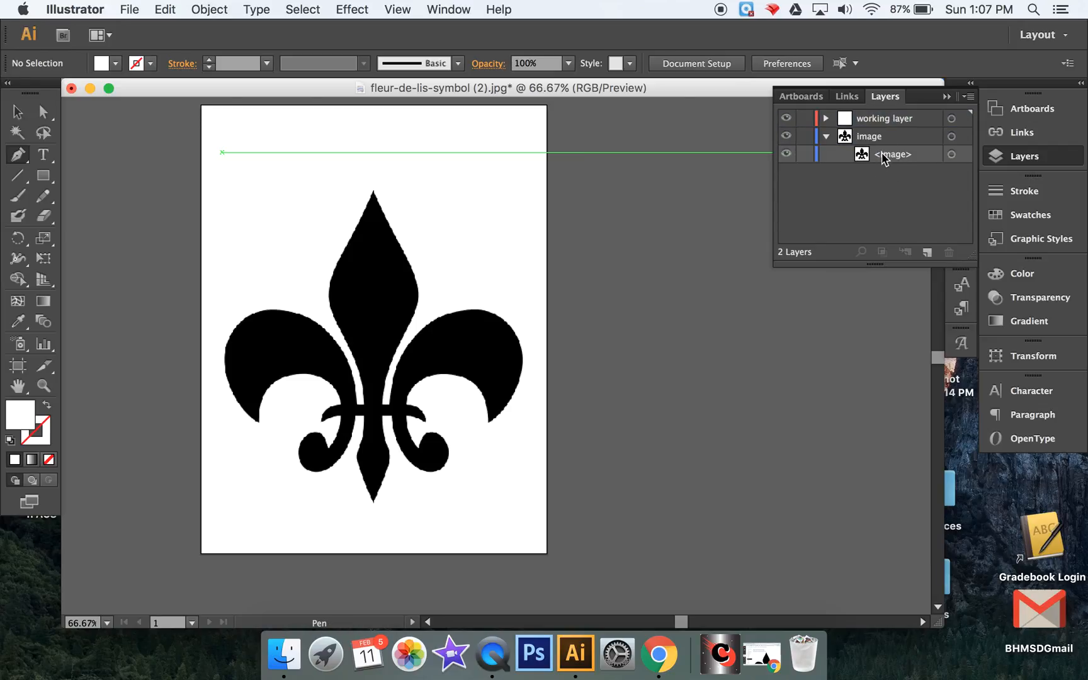
click(890, 124)
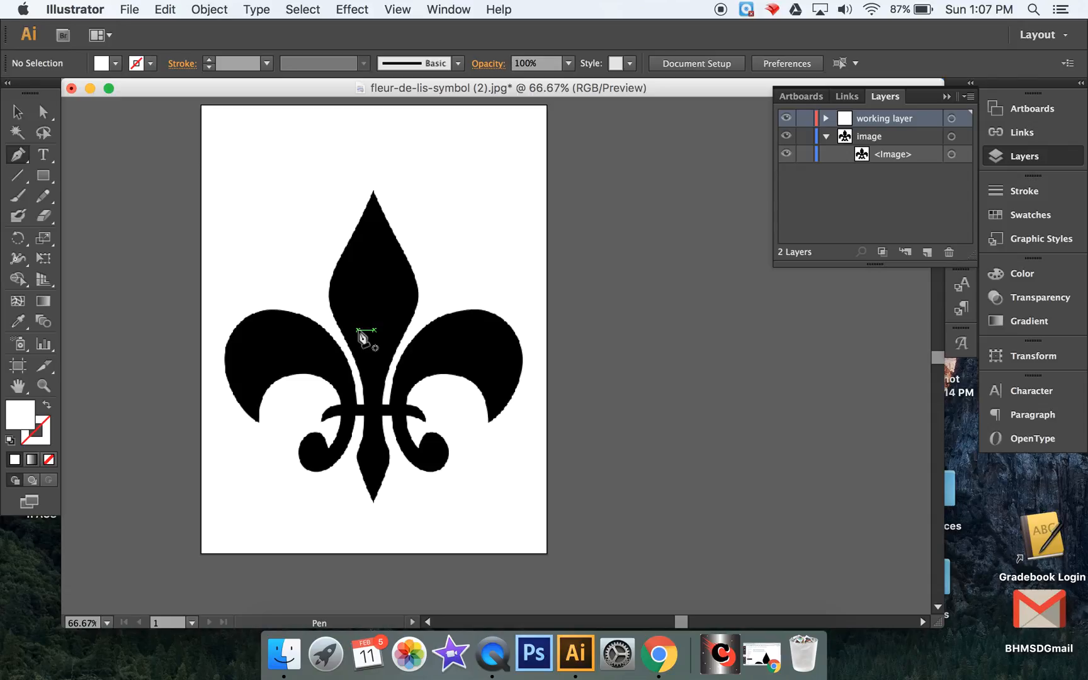
click(374, 193)
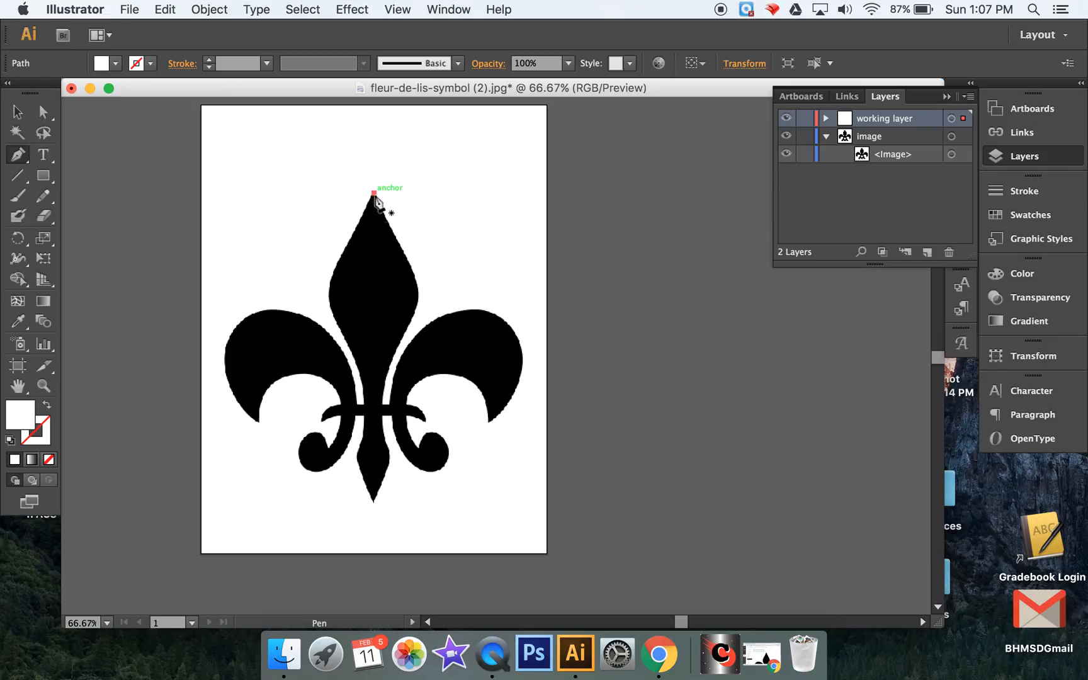
click(404, 250)
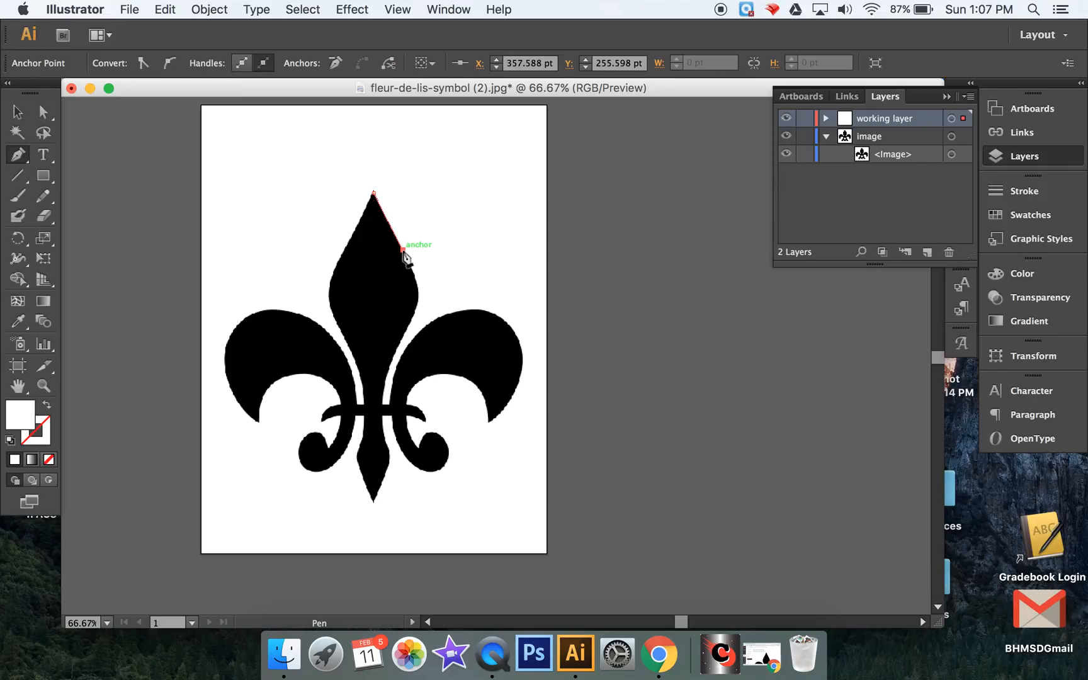
drag(418, 293, 414, 304)
Give the traced path a light blue stroke color.
click(49, 436)
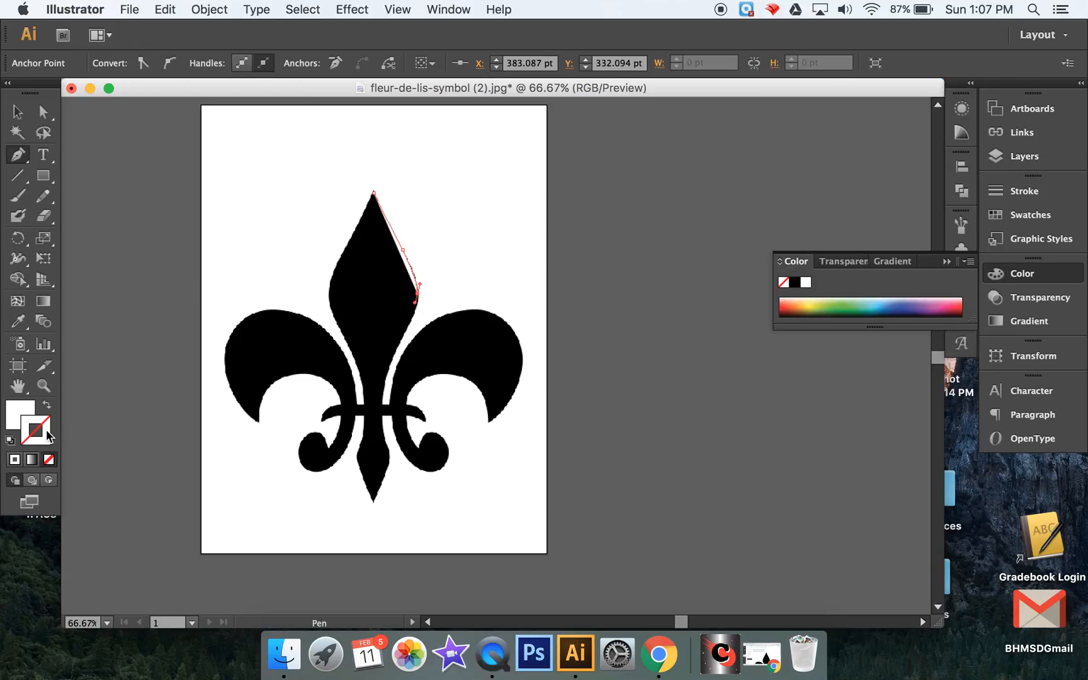
click(13, 460)
click(877, 306)
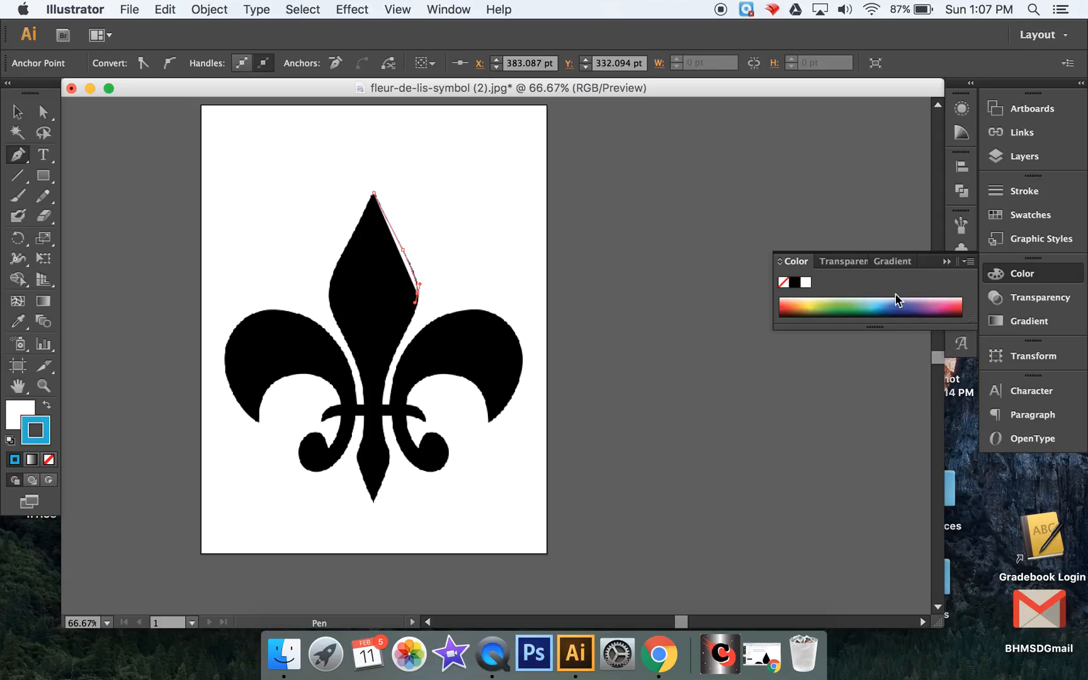
click(875, 308)
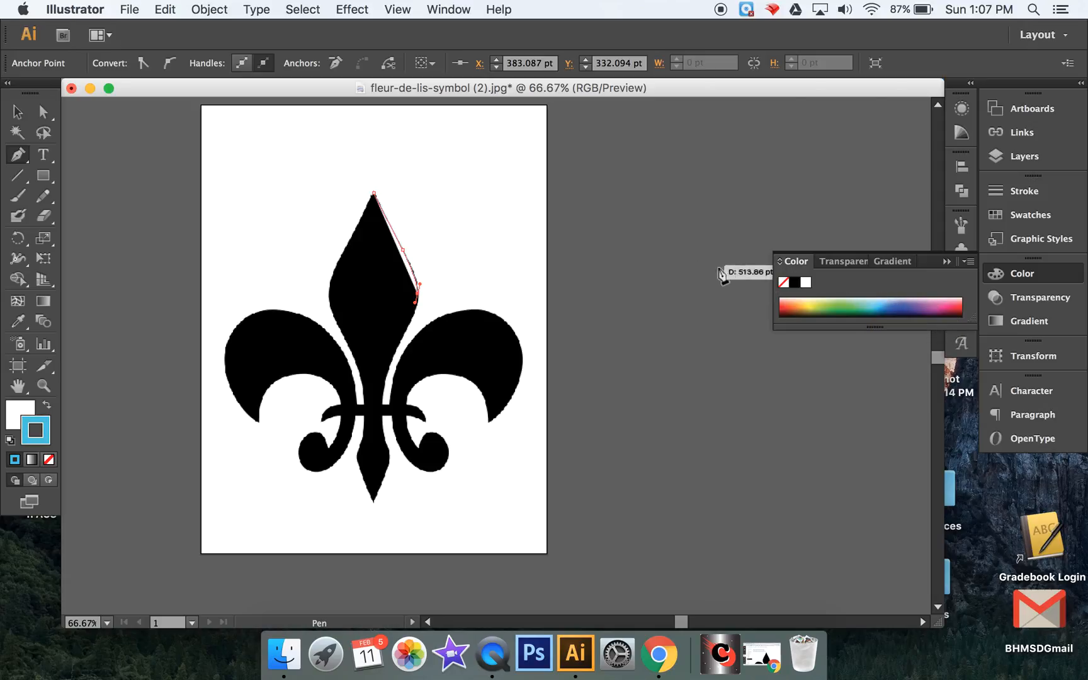
Put away the color controls and detach the layer list, placing it closer to the artboard.
click(947, 260)
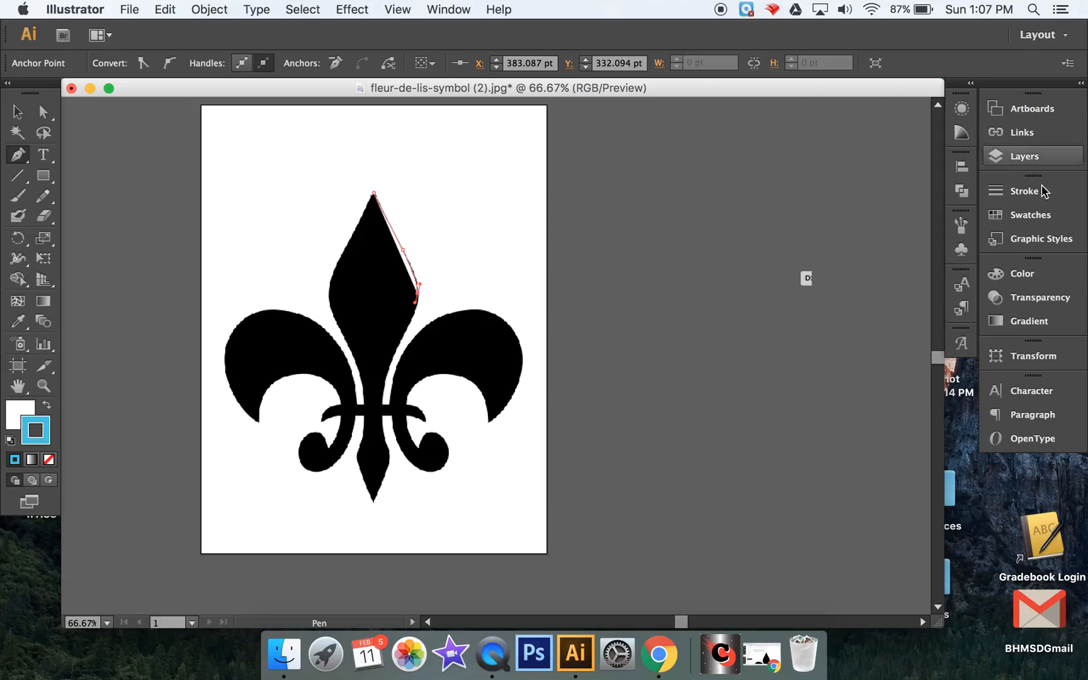
click(1024, 158)
drag(917, 99, 838, 157)
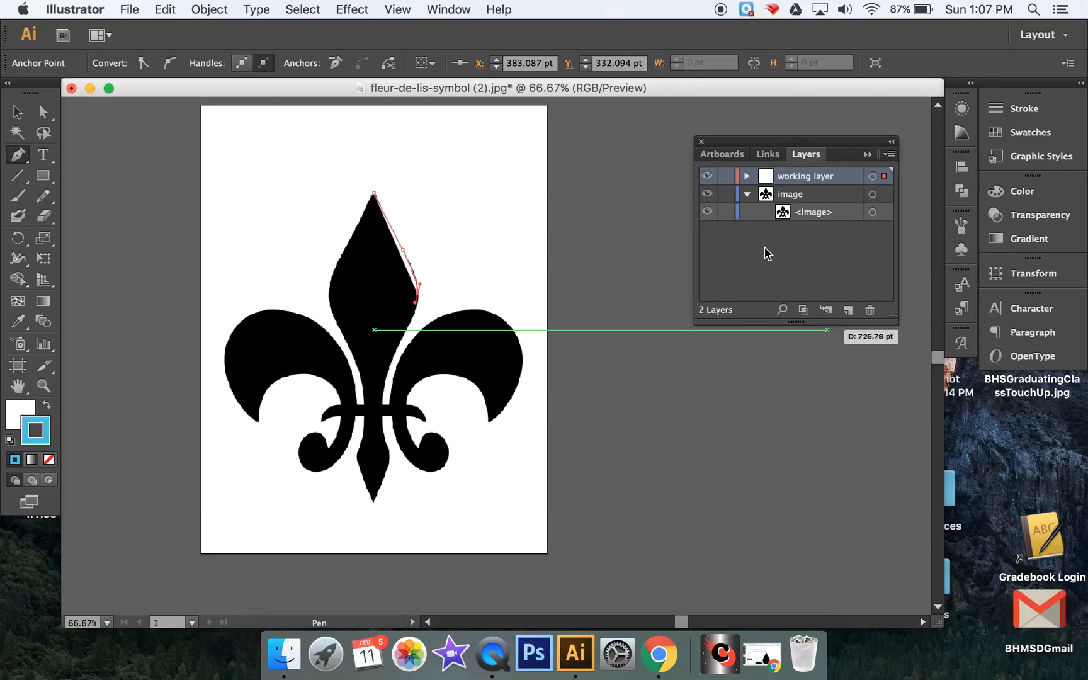
Lock the image layer and make the working layer the active layer.
click(790, 196)
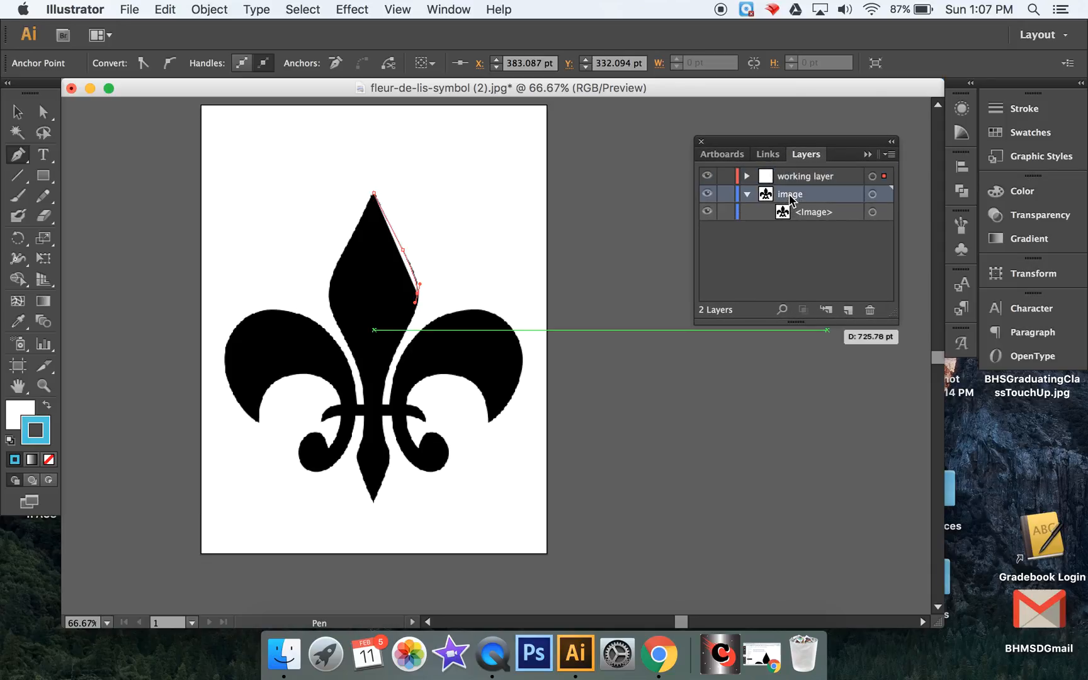
click(727, 194)
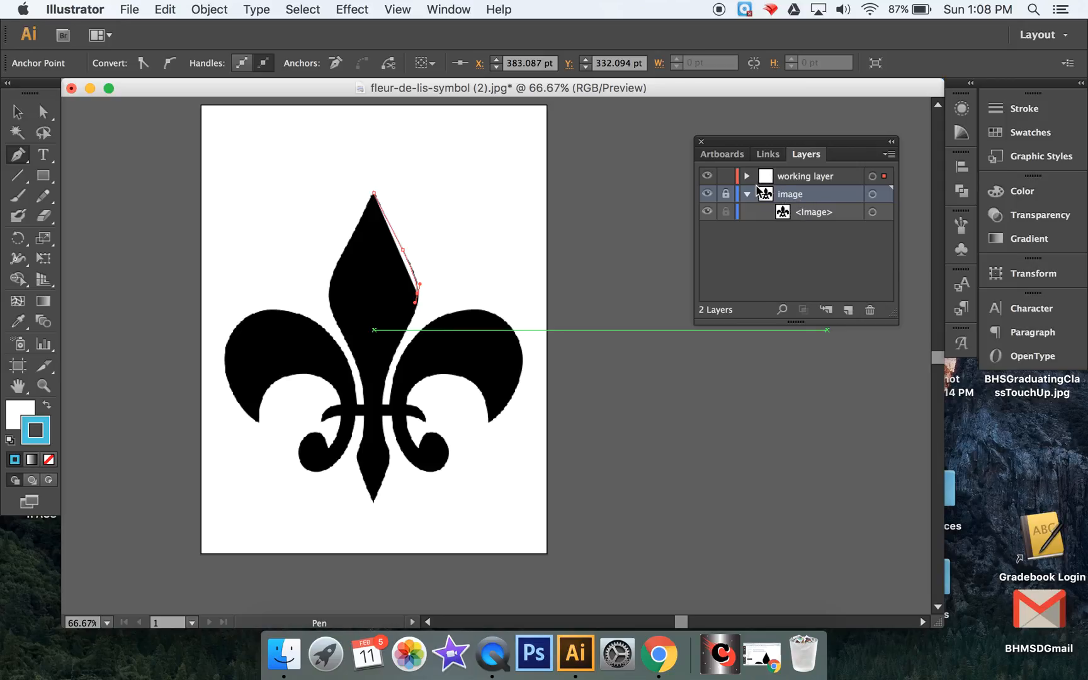
click(820, 178)
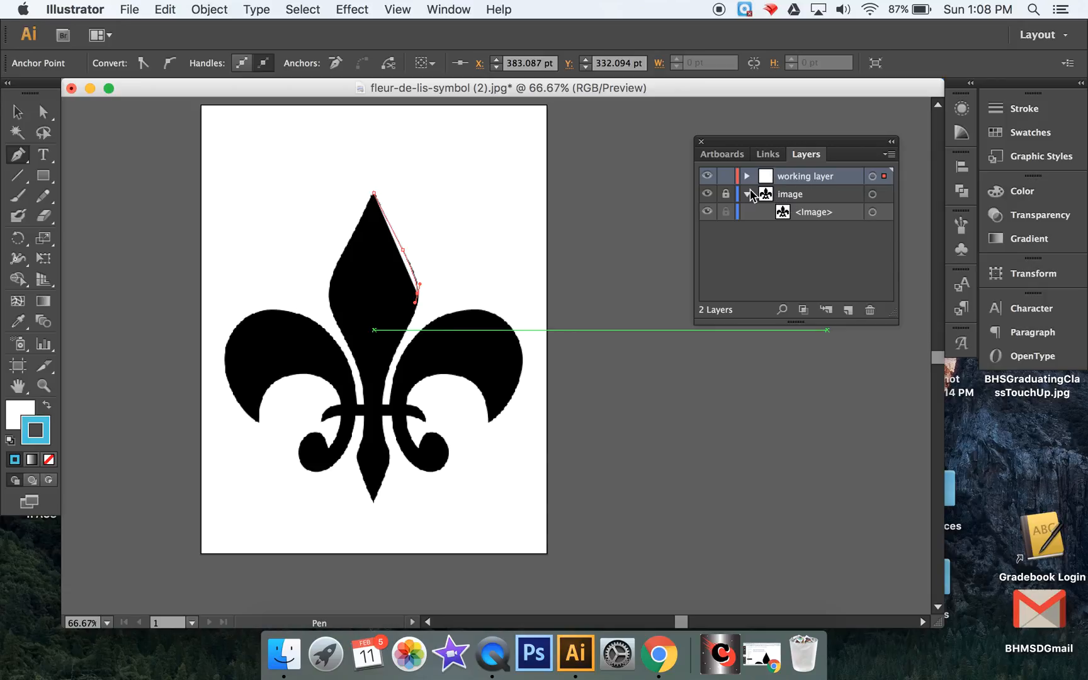
click(727, 195)
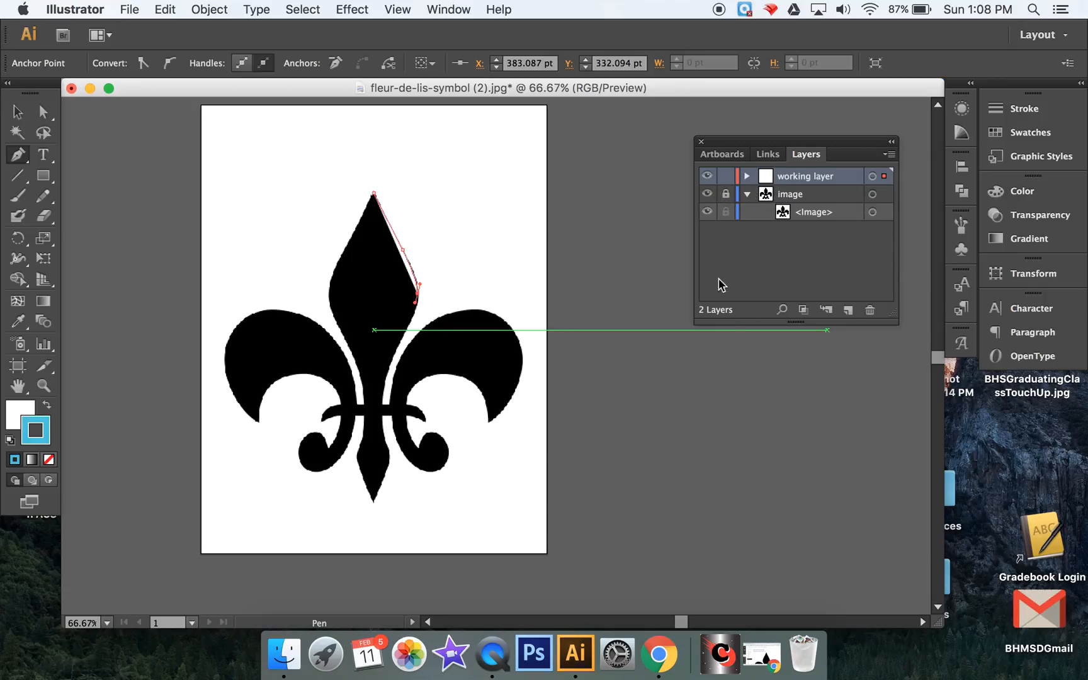